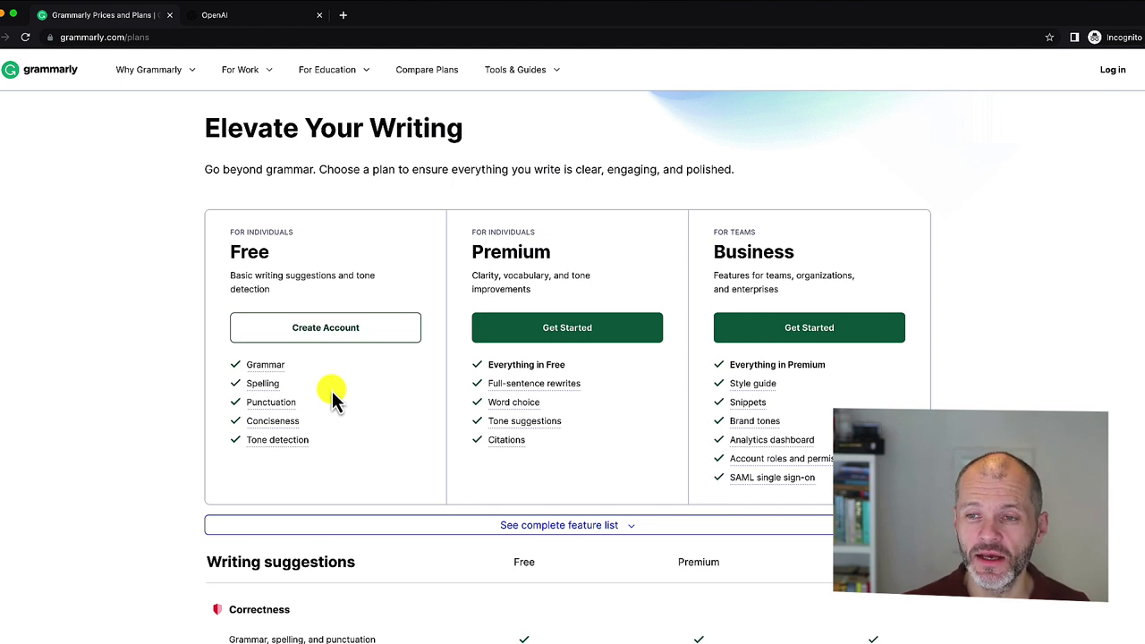
Review the Grammarly plans and desktop pages alongside the OpenAI home page.
mouse_move(572, 395)
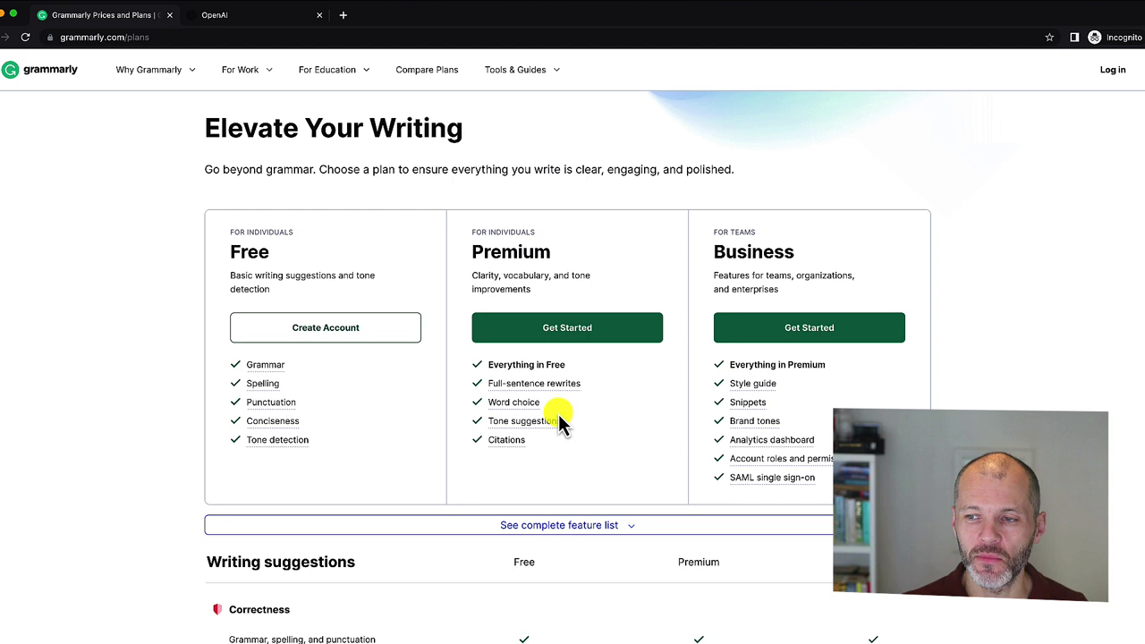
click(268, 15)
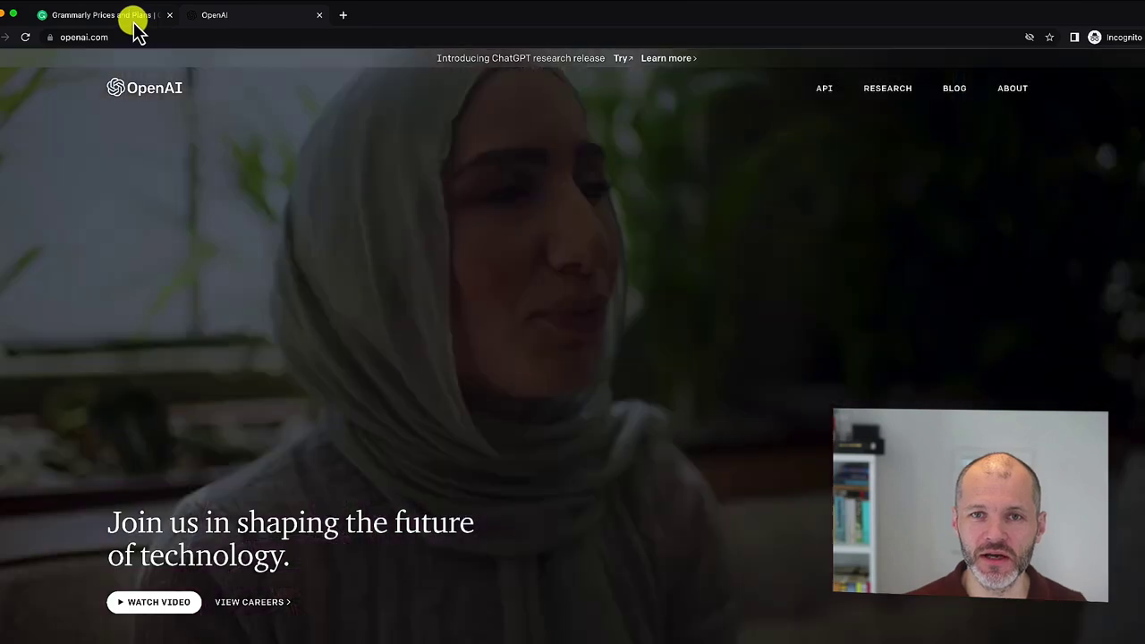
click(134, 20)
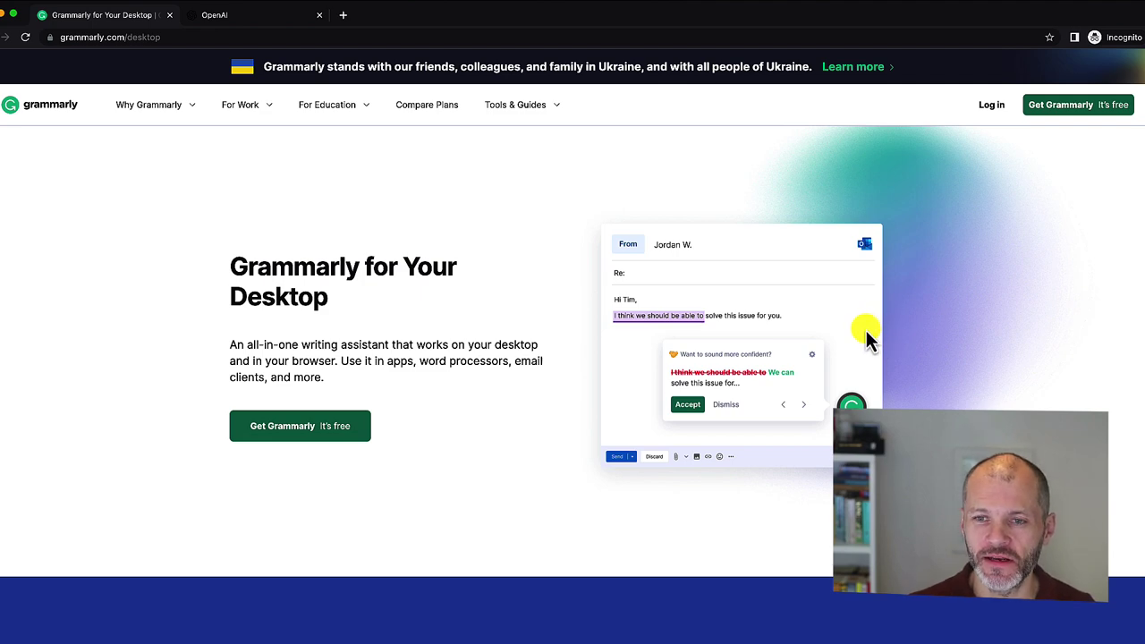
click(248, 29)
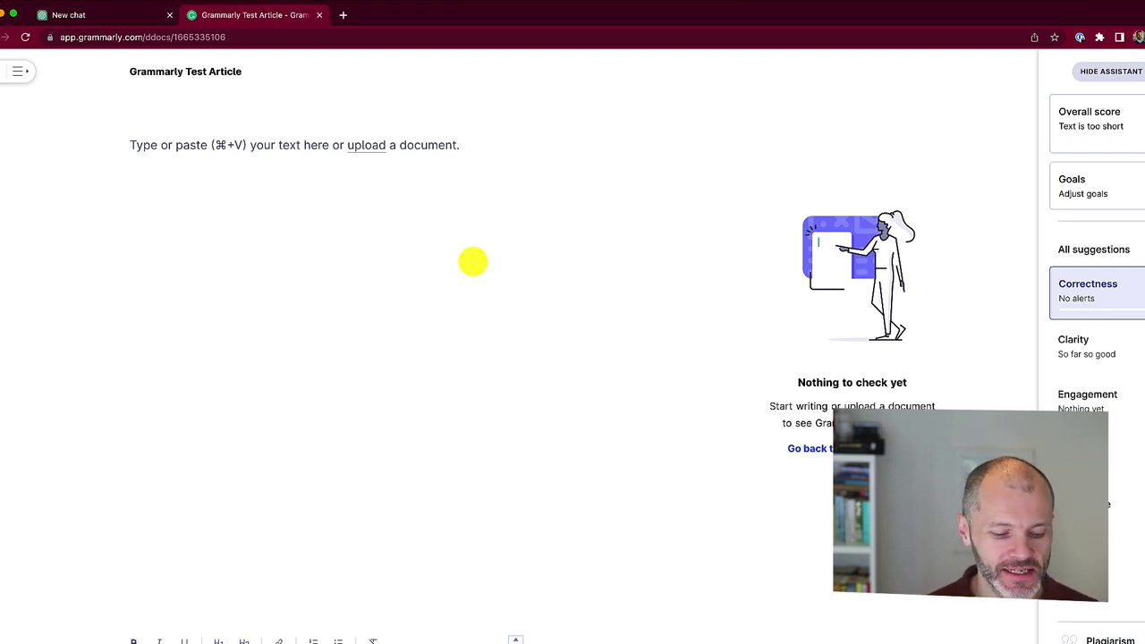
Paste the article into the empty Grammarly Test Article document and accept the suggested correction for "lots".
key(super+v)
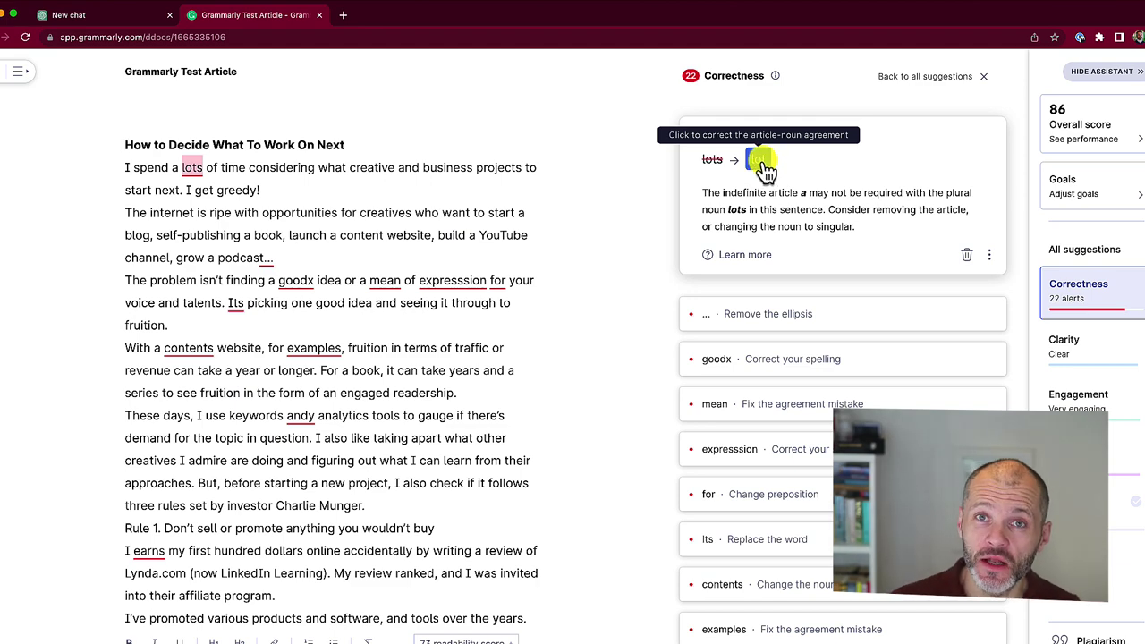
click(762, 161)
Read the expanded explanation for the flagged word "contents" and accept the correction to "content".
drag(136, 347, 265, 344)
click(217, 358)
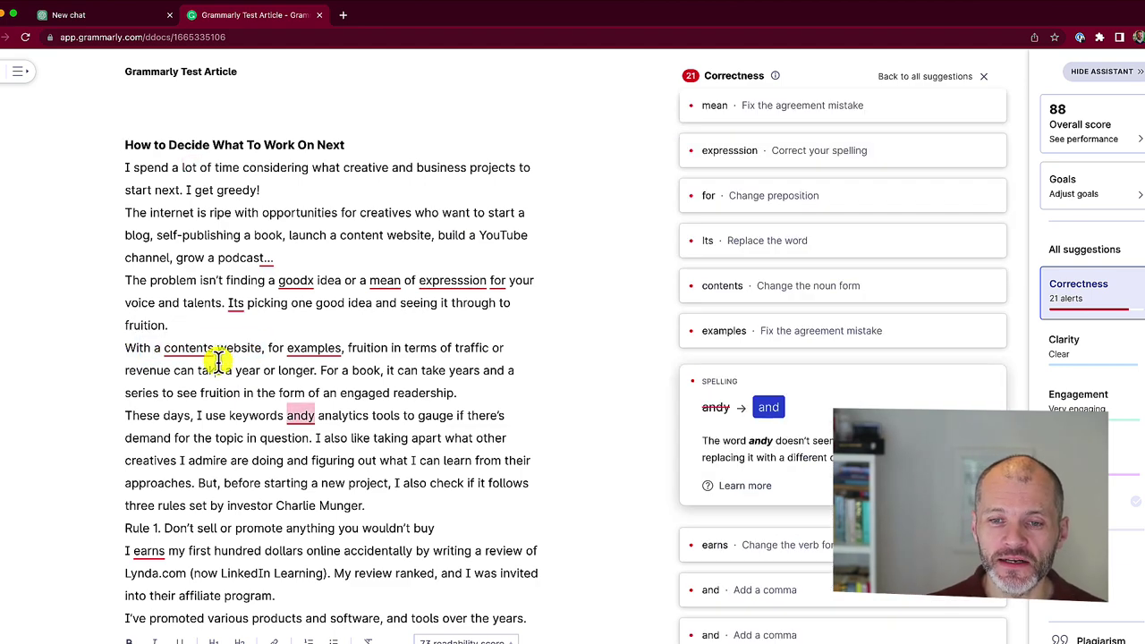
click(209, 350)
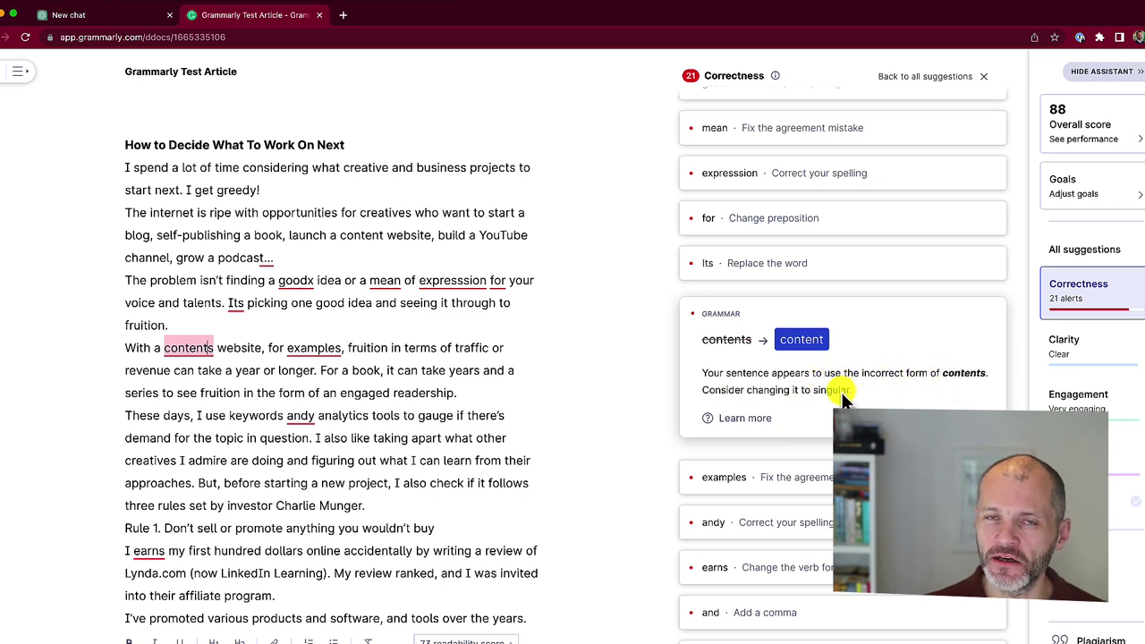
click(770, 424)
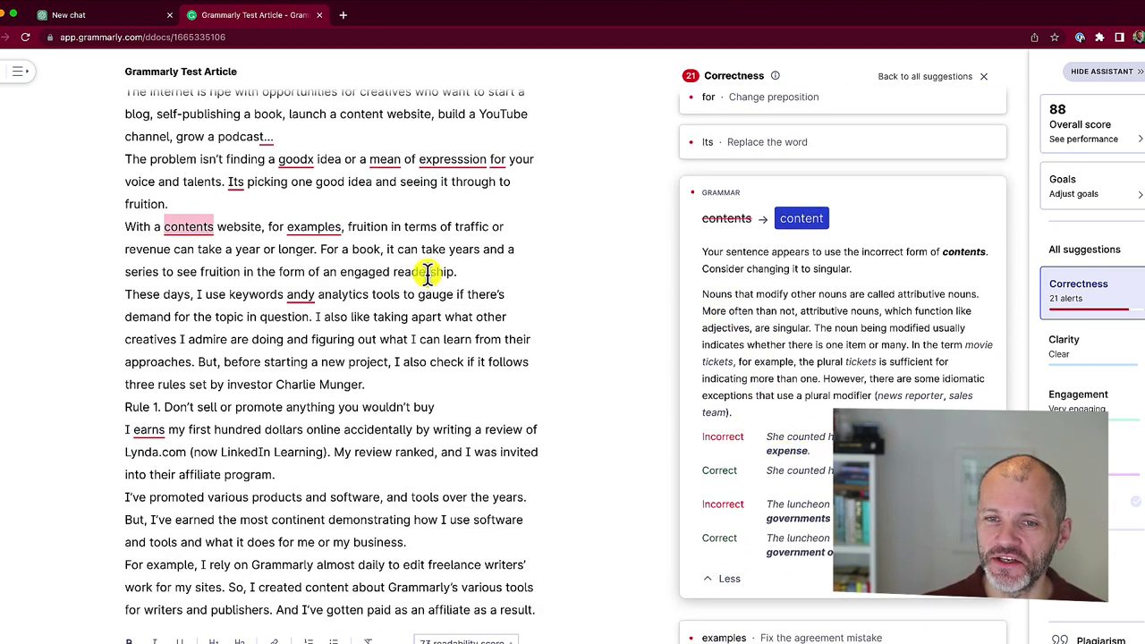
click(809, 221)
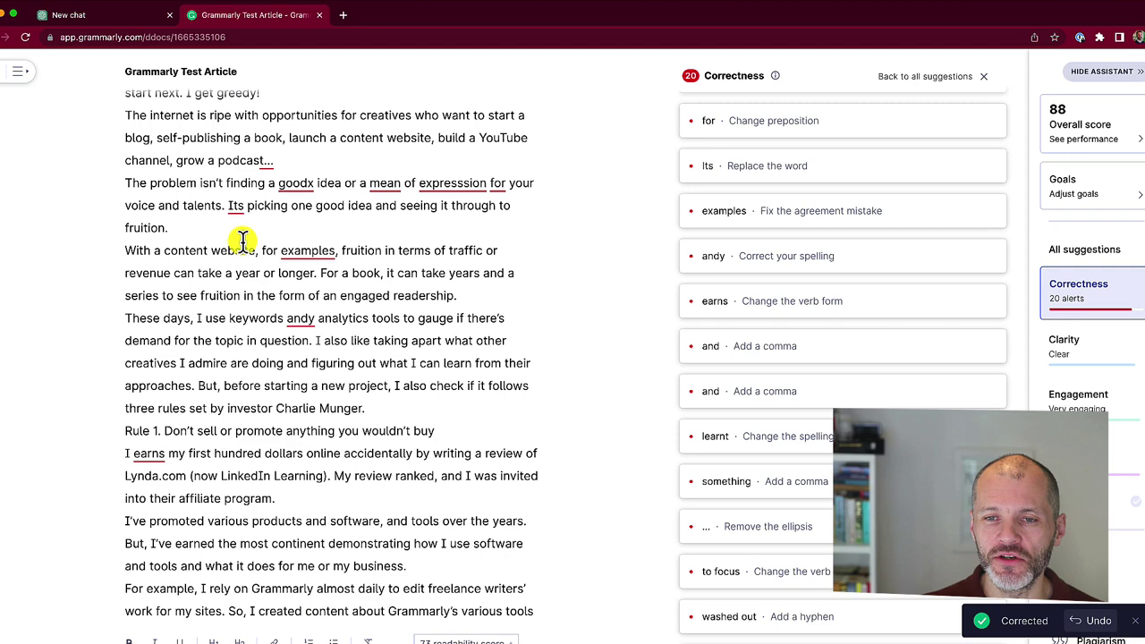
Open the full explanation of the spelling suggestion for "Its" in the paragraph about finding an idea.
click(236, 205)
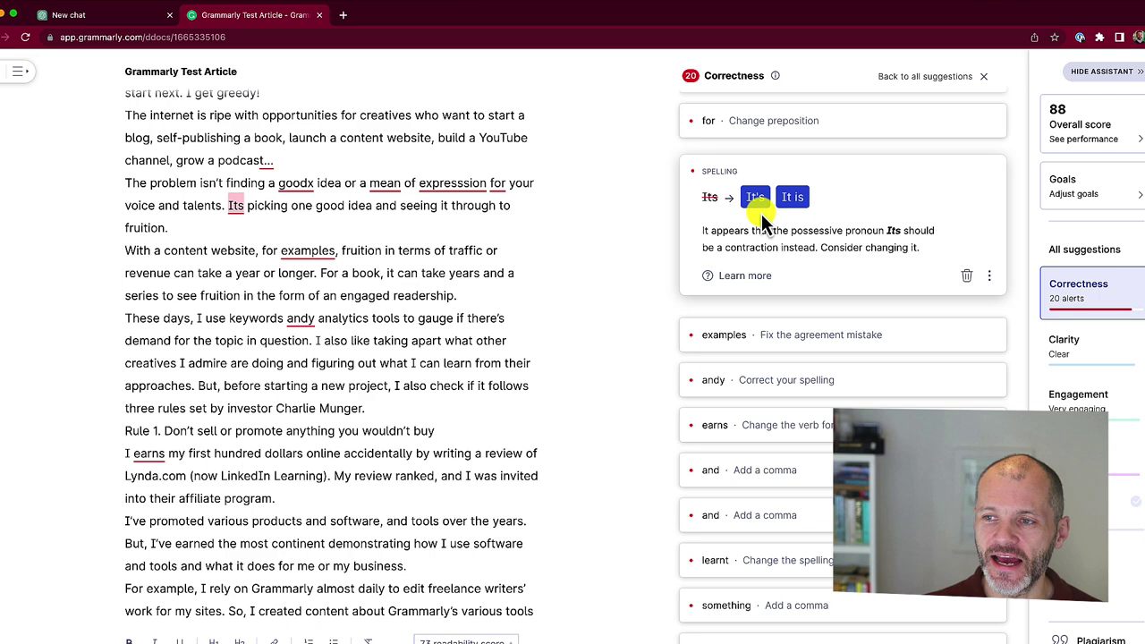
click(745, 275)
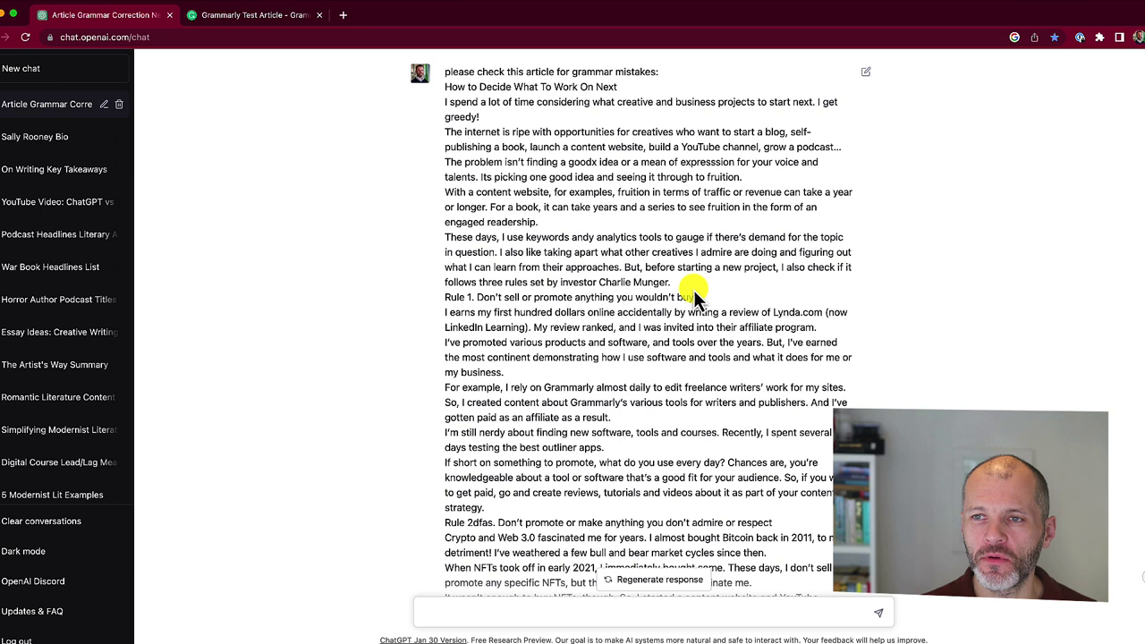
Review the ChatGPT prompt asking for a grammar check and the article text submitted with it.
drag(510, 72, 444, 71)
drag(635, 69, 644, 69)
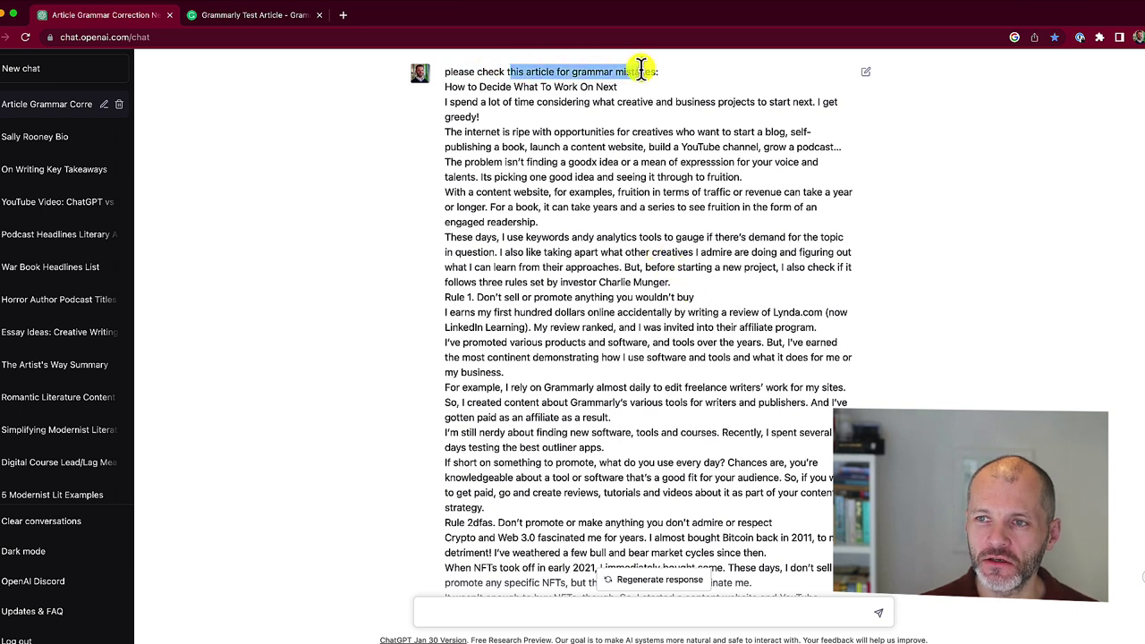
drag(529, 87, 613, 250)
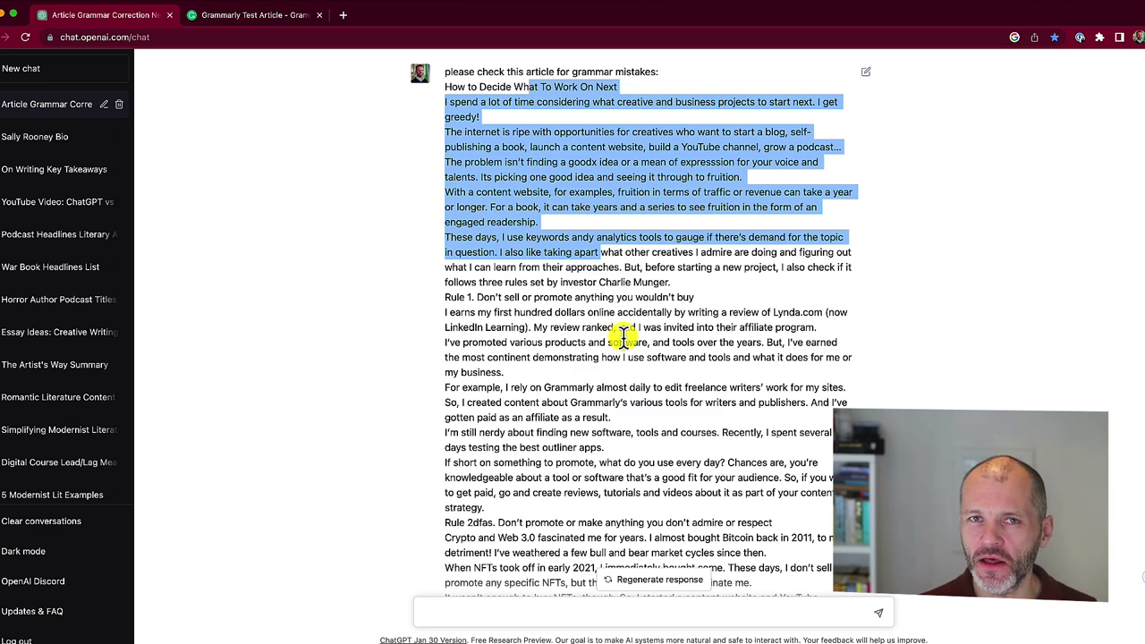
scroll(624, 335, down, 1)
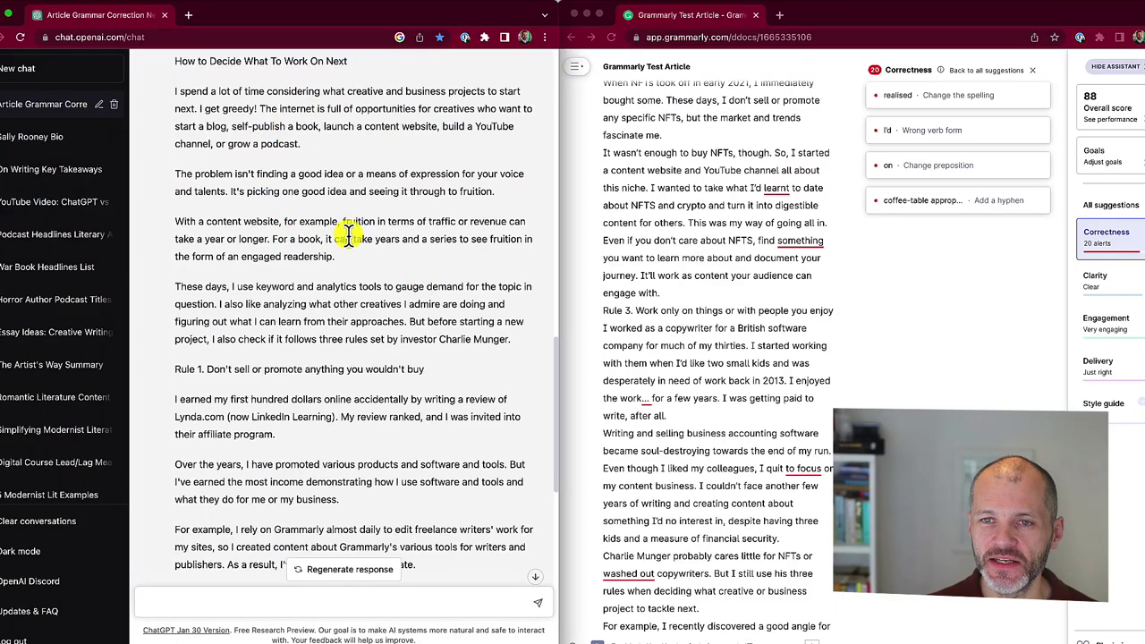
Compare how ChatGPT and Grammarly handle "goodx" and "Its" in the paragraph beginning "The problem isn't finding".
scroll(739, 271, up, 6)
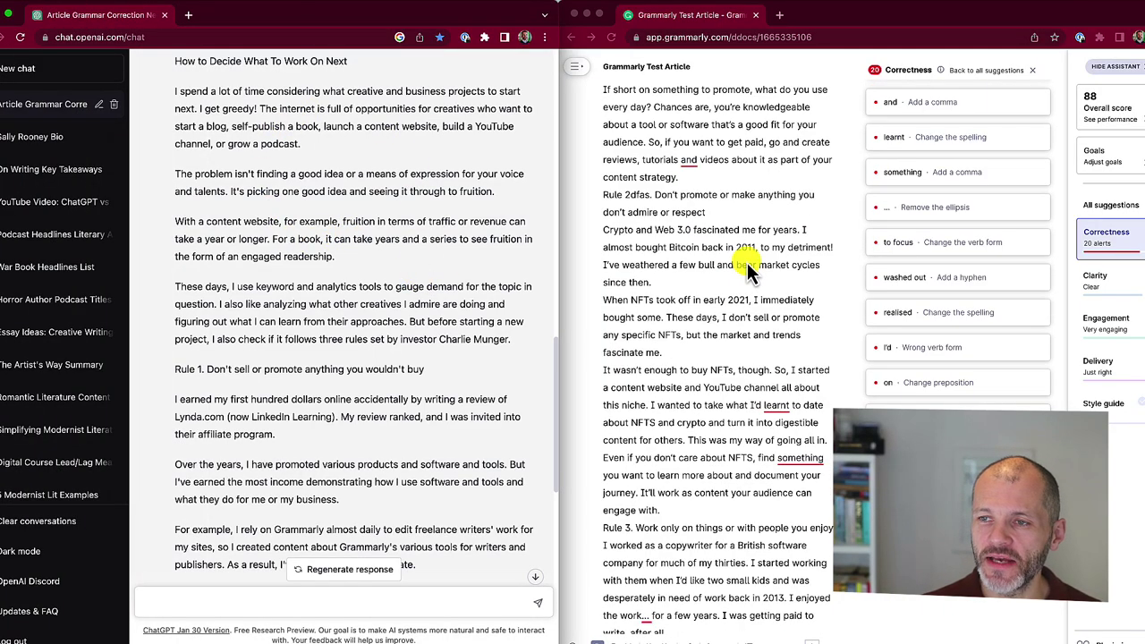
scroll(751, 266, up, 5)
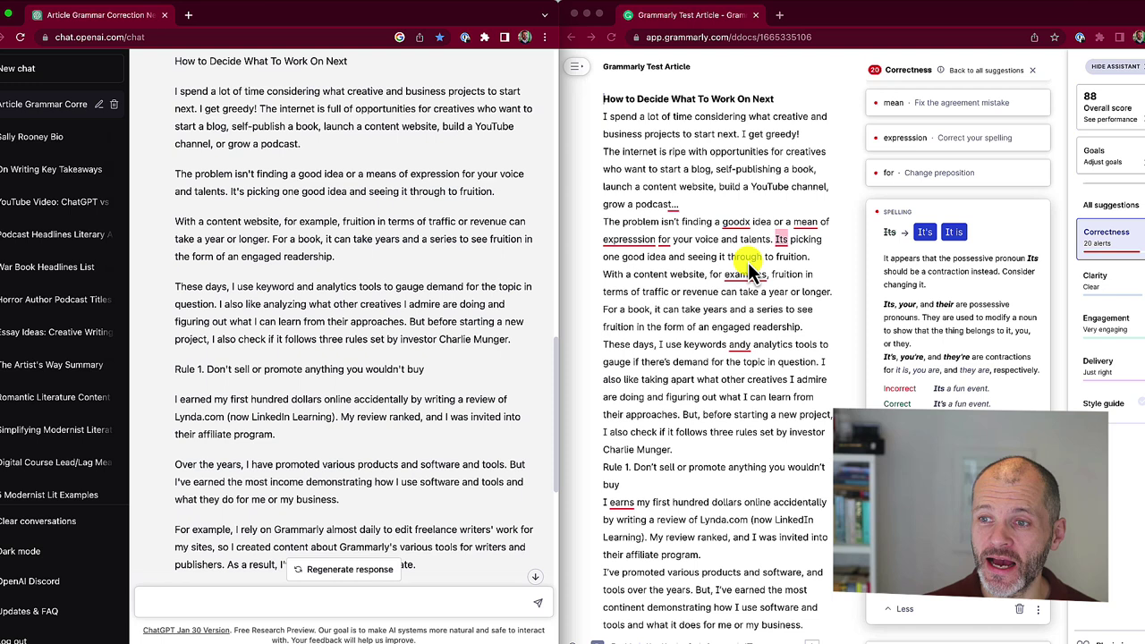
click(724, 269)
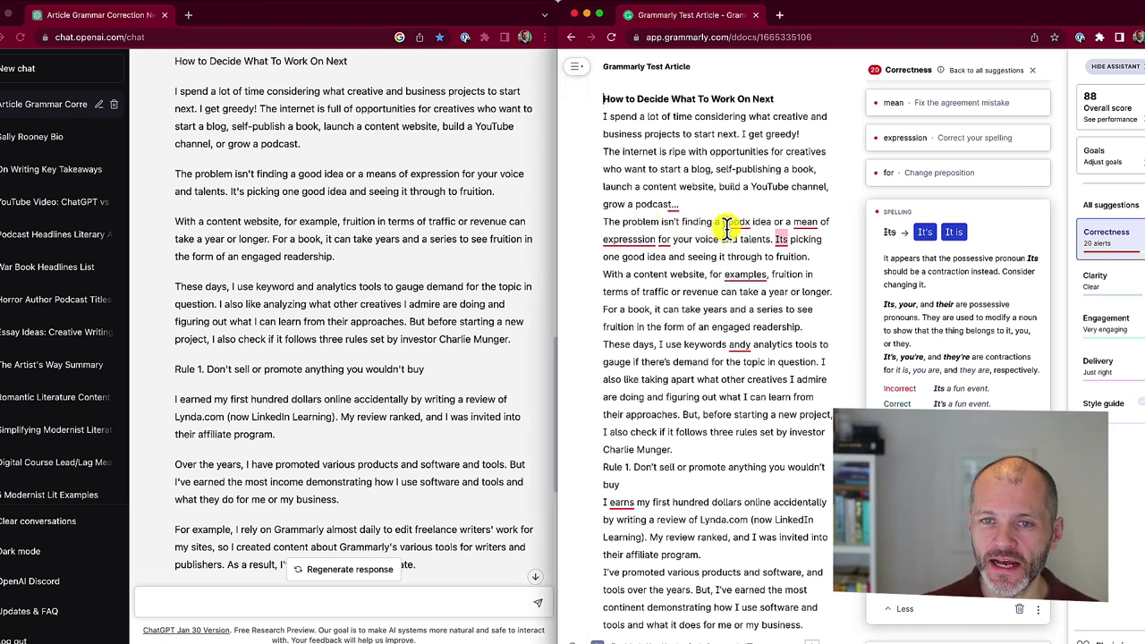
scroll(224, 228, up, 1)
click(224, 229)
drag(248, 189, 343, 191)
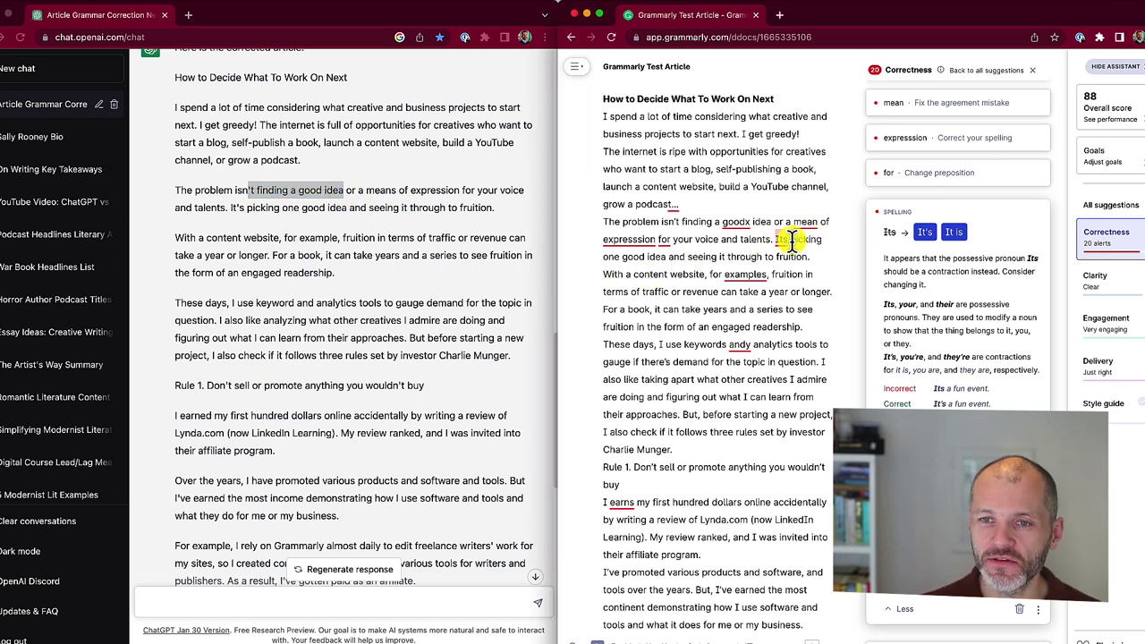
drag(274, 212, 229, 208)
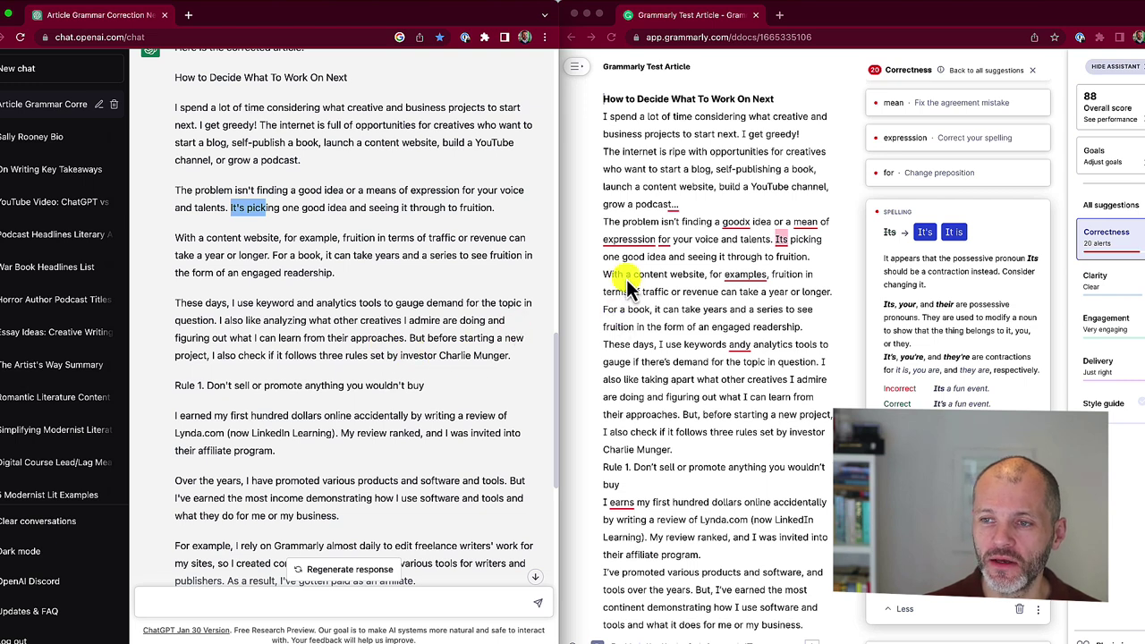
Compare Grammarly's suggestions for "examples" and "andy" with the matching phrases in ChatGPT's corrected article.
double_click(746, 274)
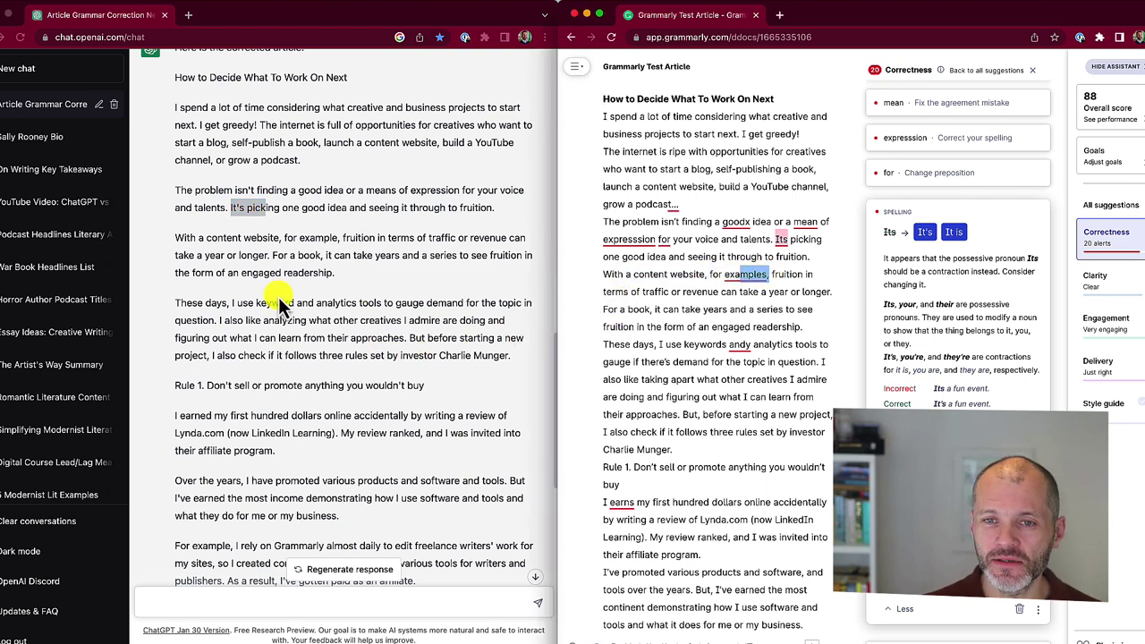
drag(262, 238, 312, 240)
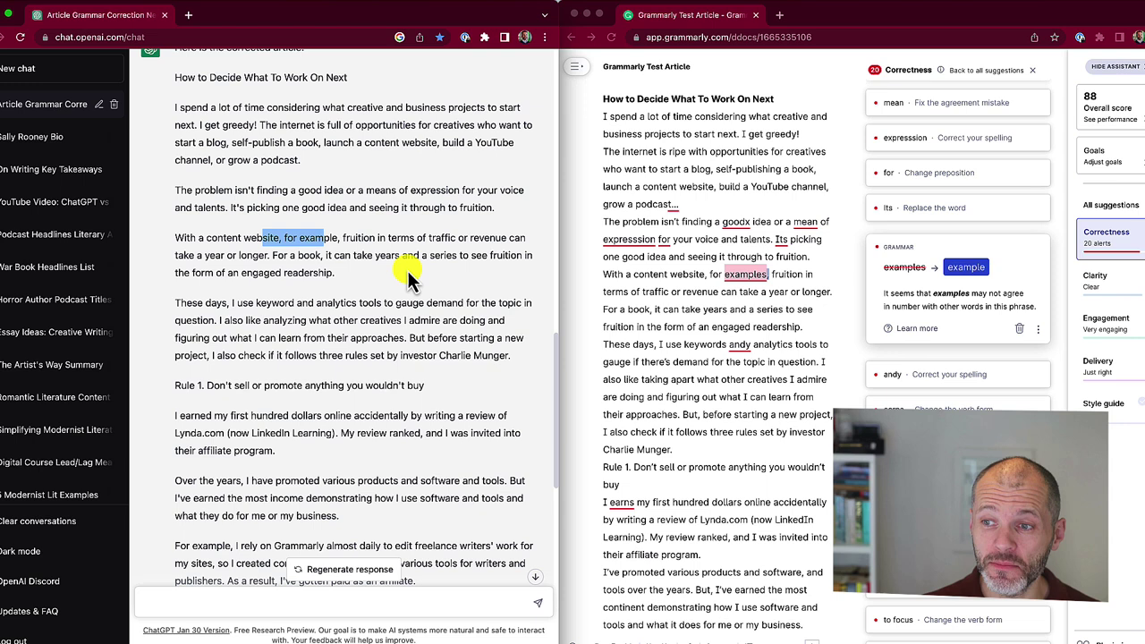
click(671, 349)
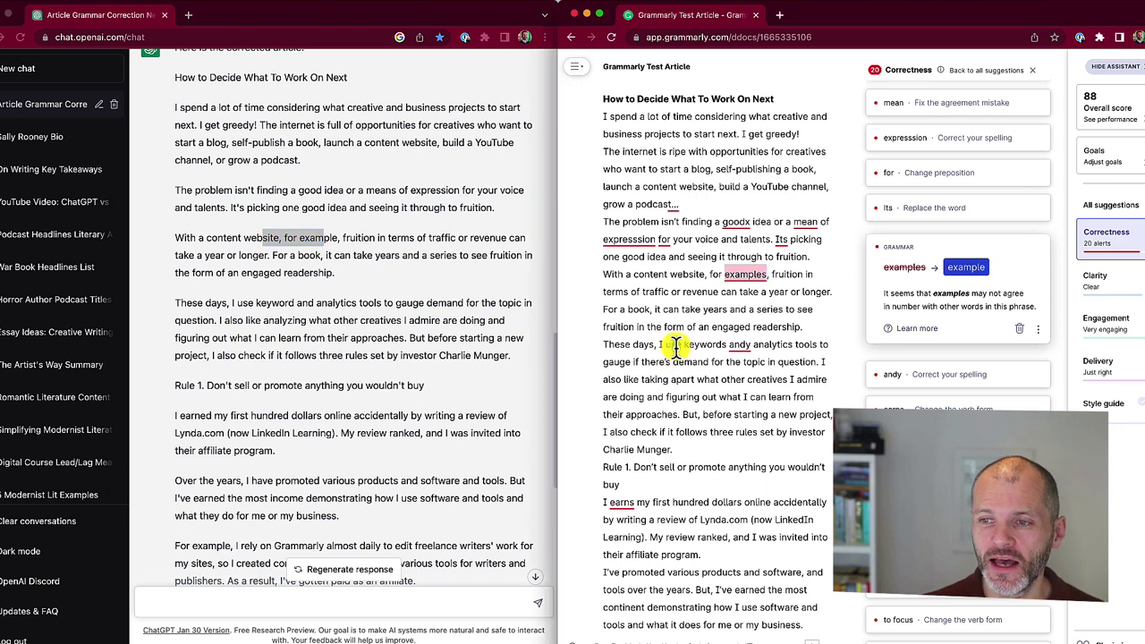
double_click(738, 346)
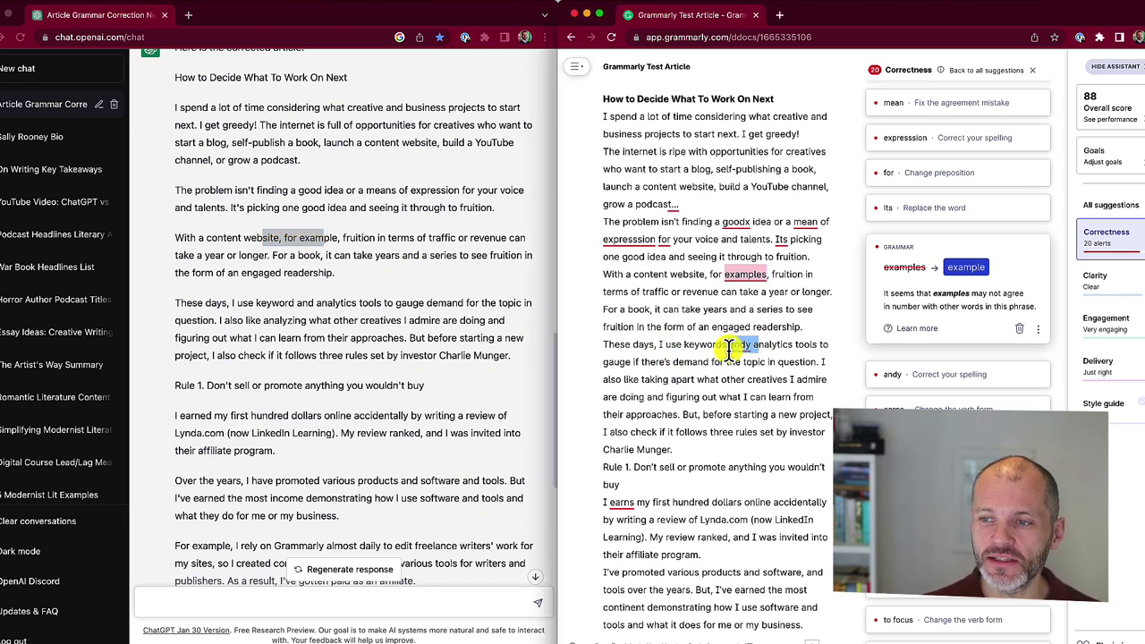
drag(230, 303, 325, 304)
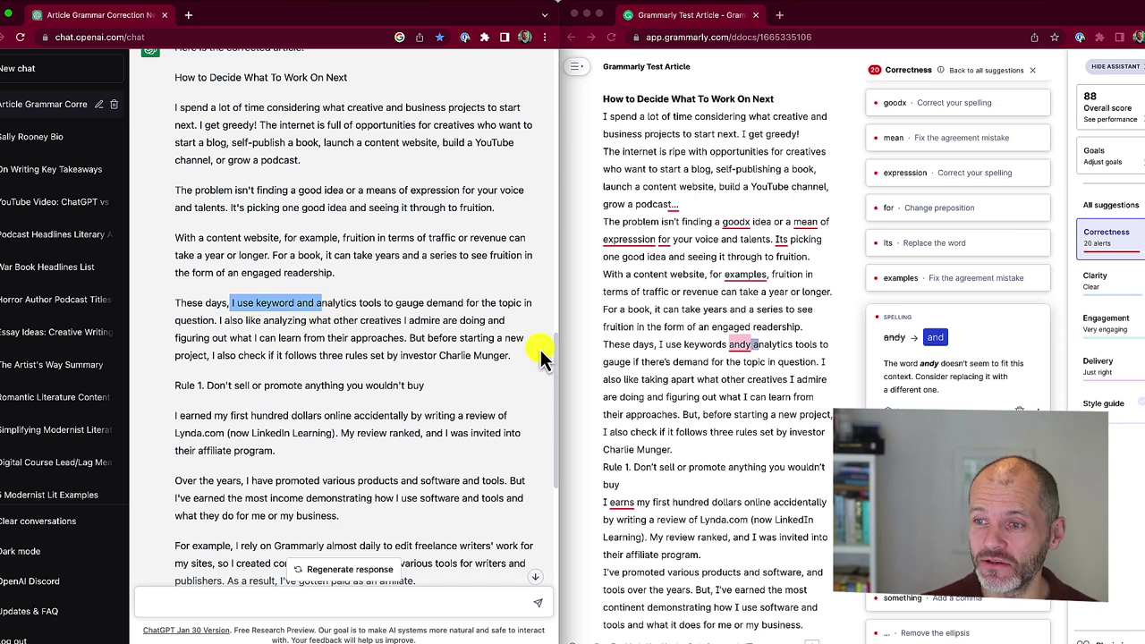
Compare the flagged verb "earns" under Rule 1 in Grammarly with the same sentence in ChatGPT's version.
click(667, 441)
scroll(667, 442, down, 1)
scroll(668, 442, down, 2)
drag(604, 405, 670, 406)
click(243, 432)
drag(258, 417, 213, 416)
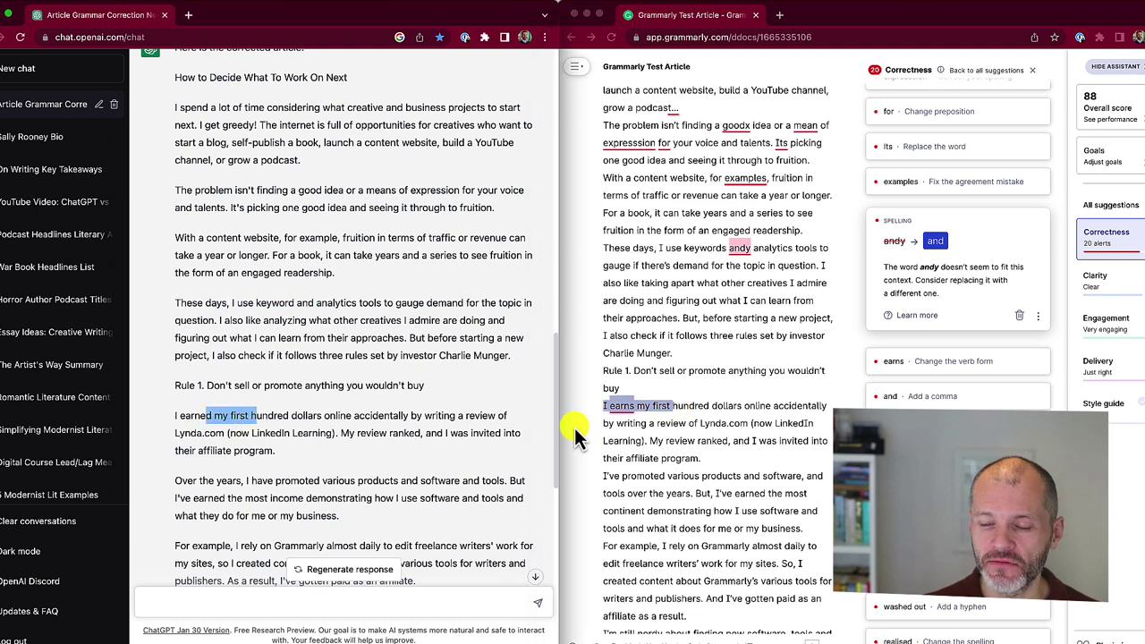
Compare the comma usage in the sentence about new software, tools and courses between Grammarly and ChatGPT.
scroll(653, 430, down, 5)
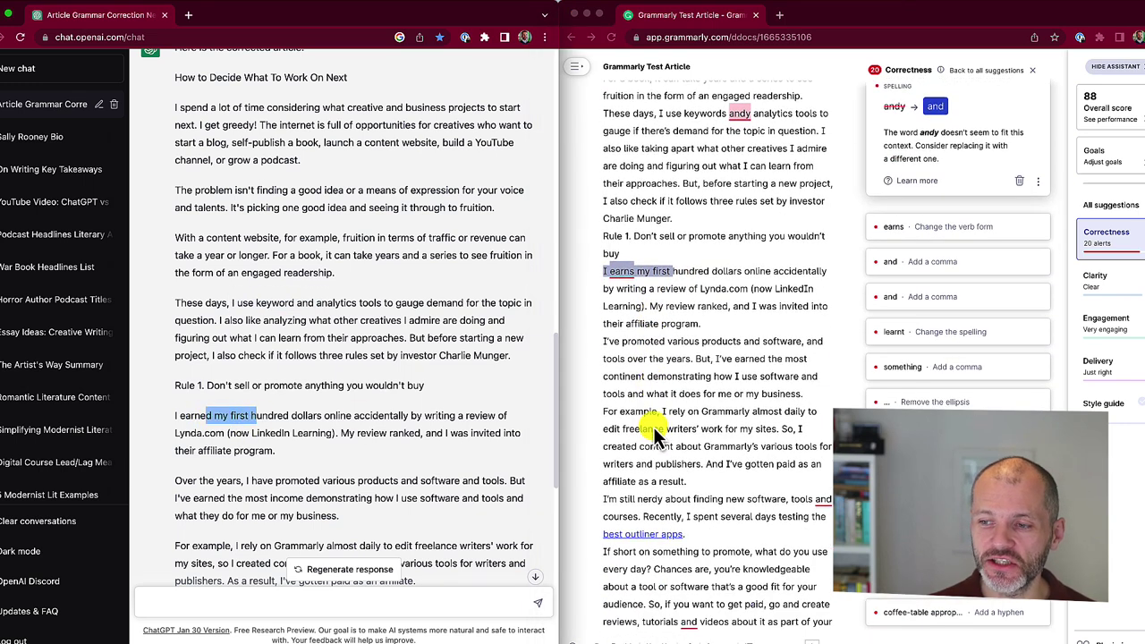
scroll(652, 427, down, 2)
drag(709, 400, 828, 400)
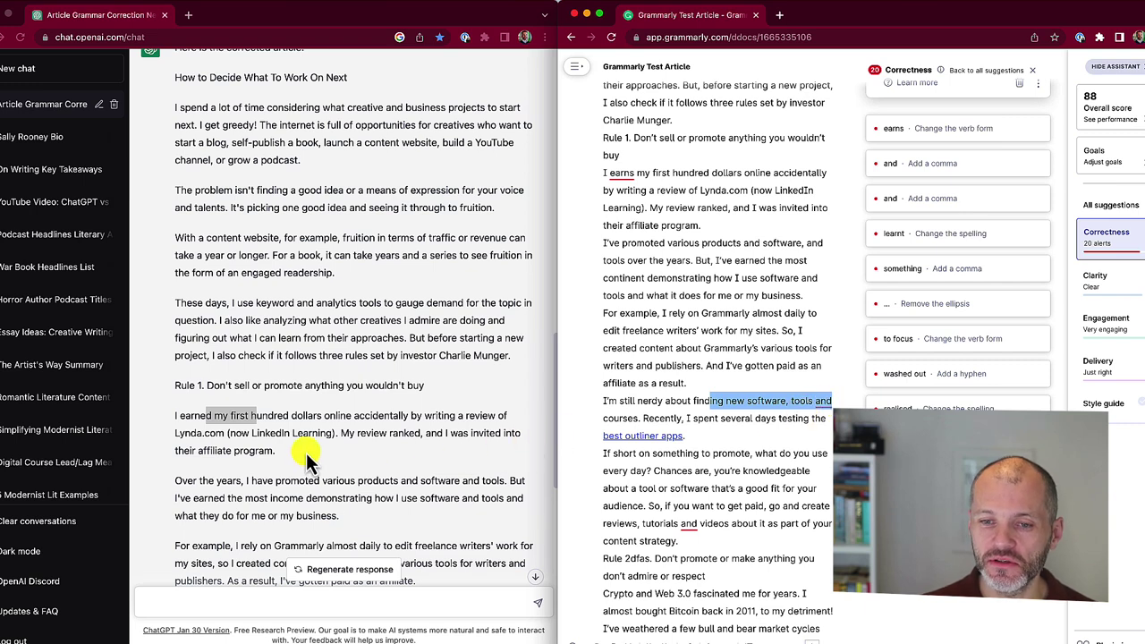
scroll(307, 458, down, 1)
scroll(306, 454, down, 5)
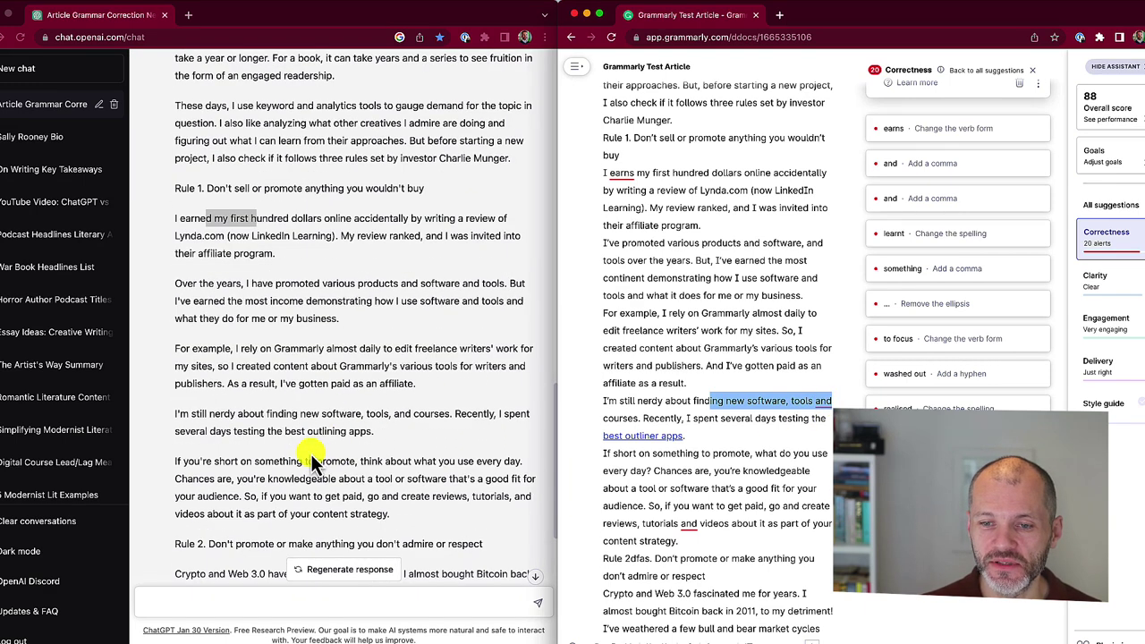
click(300, 461)
drag(301, 413, 456, 412)
click(390, 413)
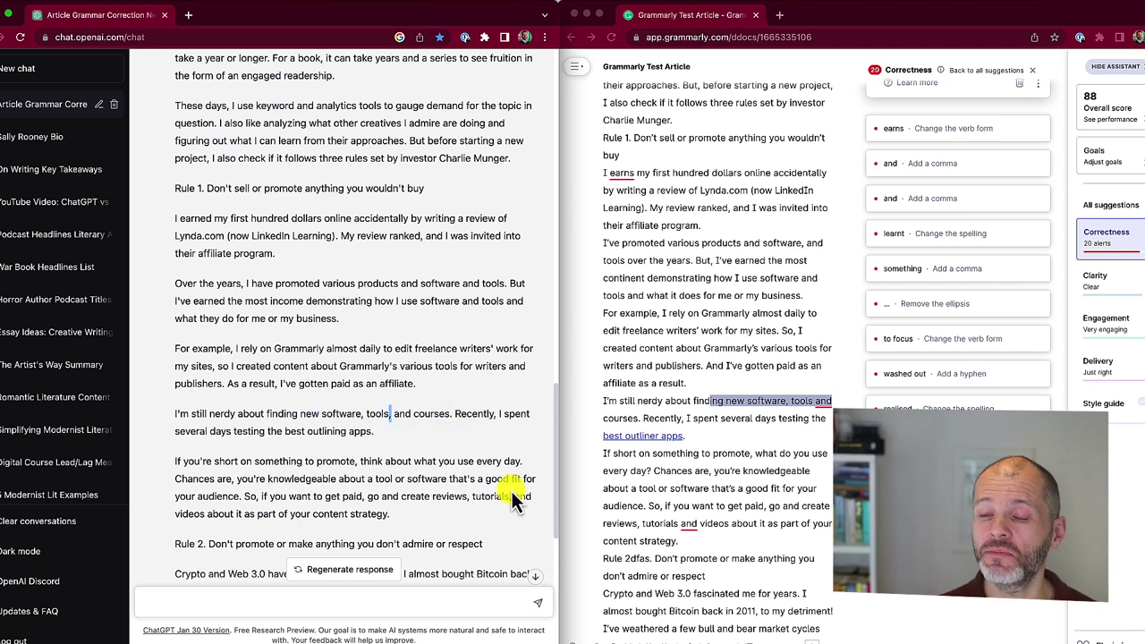
Check how each tool treats the mistyped "Rule 2dfas" heading by comparing it with ChatGPT's Rule 2 heading.
scroll(659, 452, down, 3)
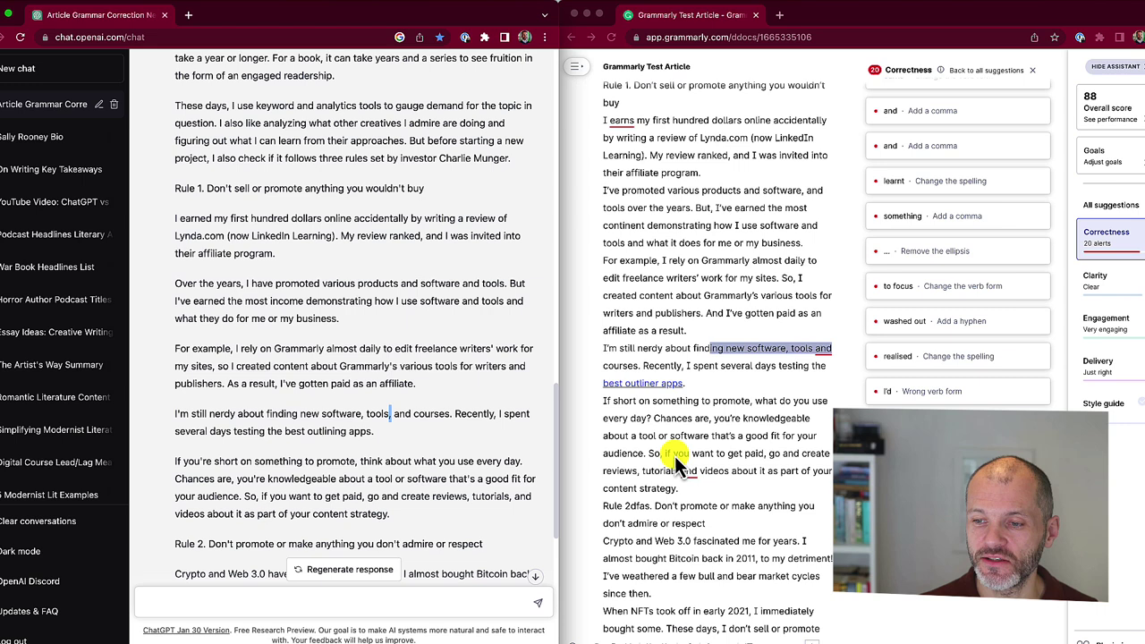
scroll(319, 434, down, 1)
double_click(630, 491)
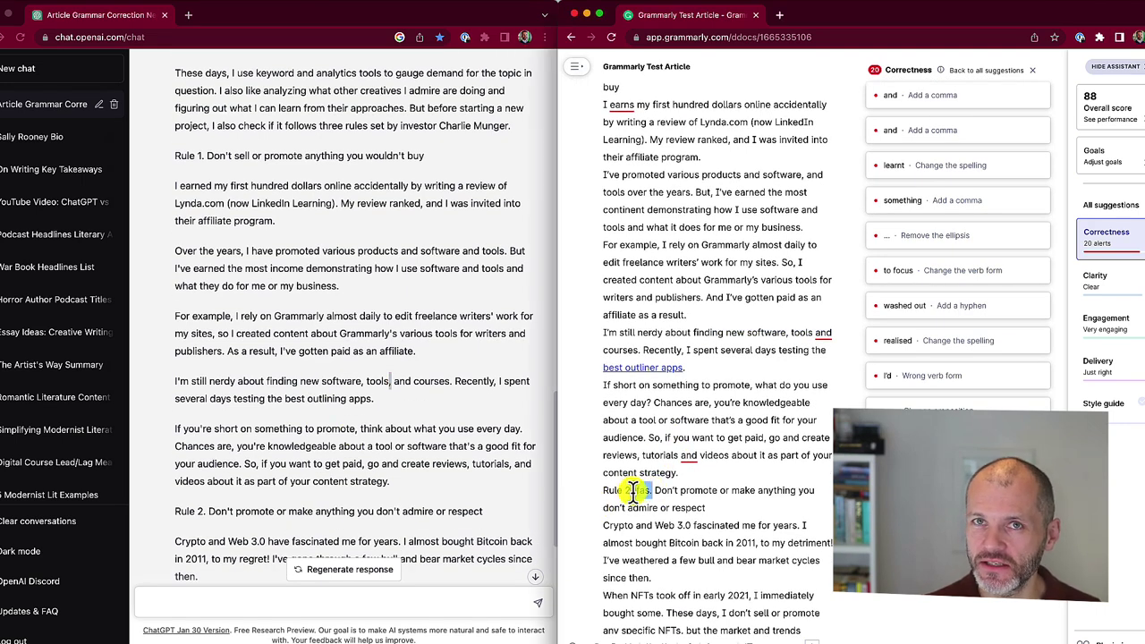
scroll(388, 512, down, 1)
click(255, 486)
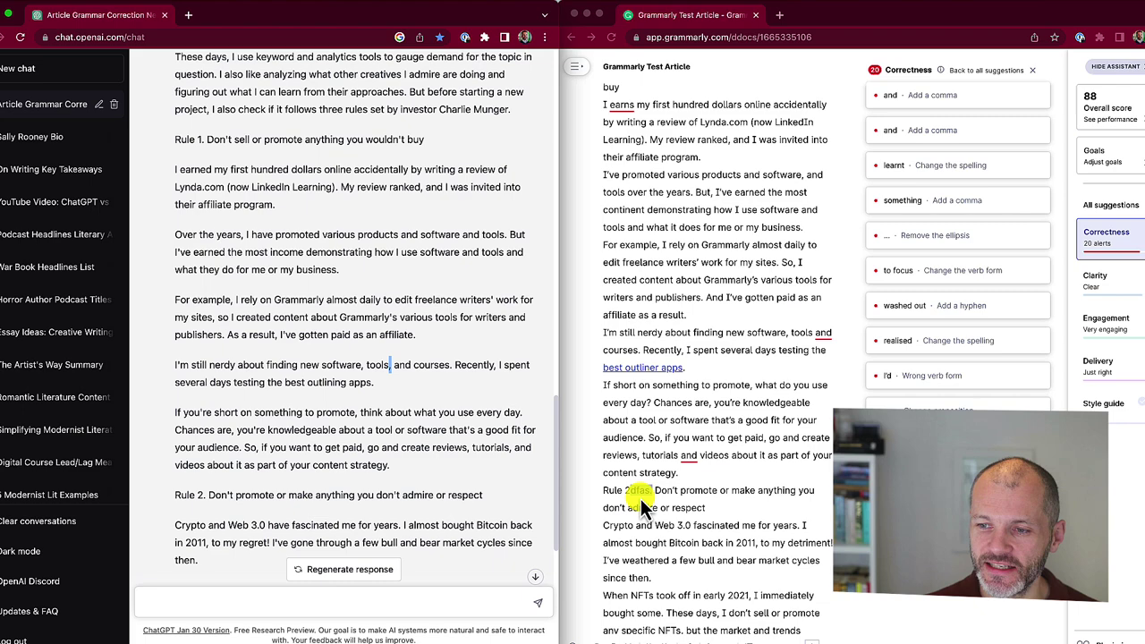
mouse_move(183, 494)
mouse_down()
mouse_move(483, 494)
mouse_move(197, 494)
mouse_up()
Examine the crypto and NFT paragraphs through the Rule 3 section in both versions of the article.
scroll(635, 503, down, 5)
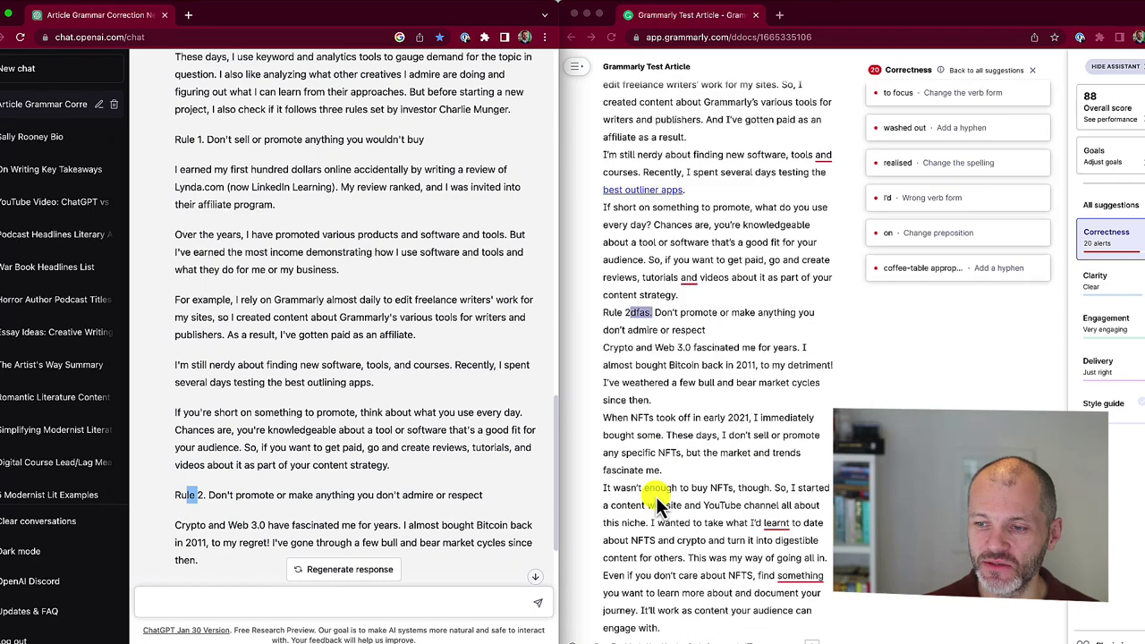
scroll(702, 505, down, 1)
scroll(357, 473, down, 8)
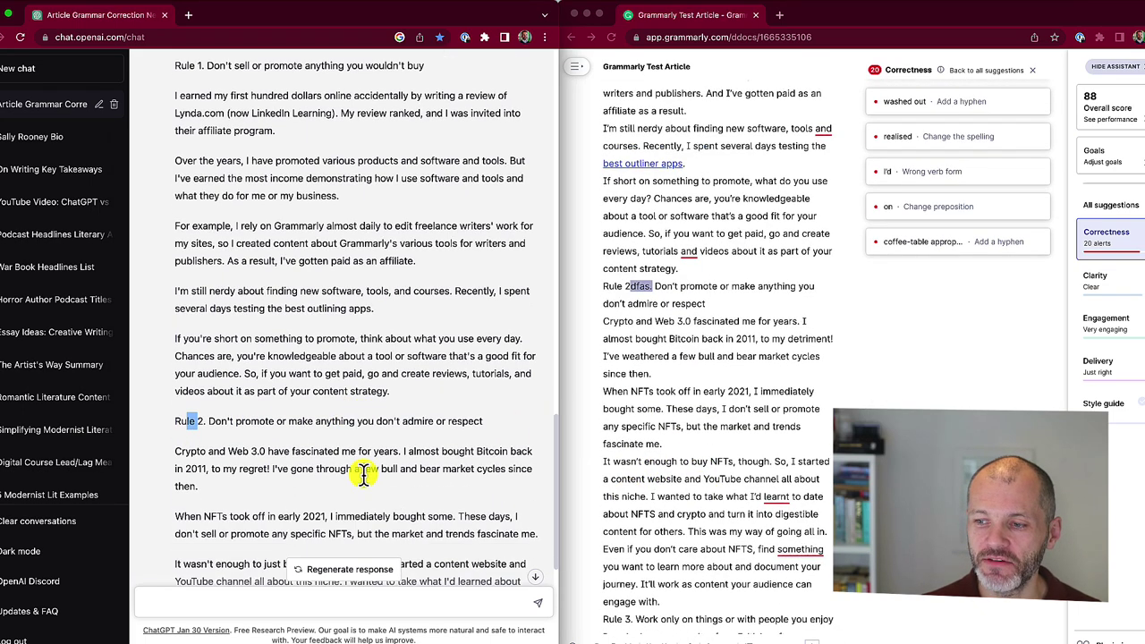
scroll(626, 495, down, 4)
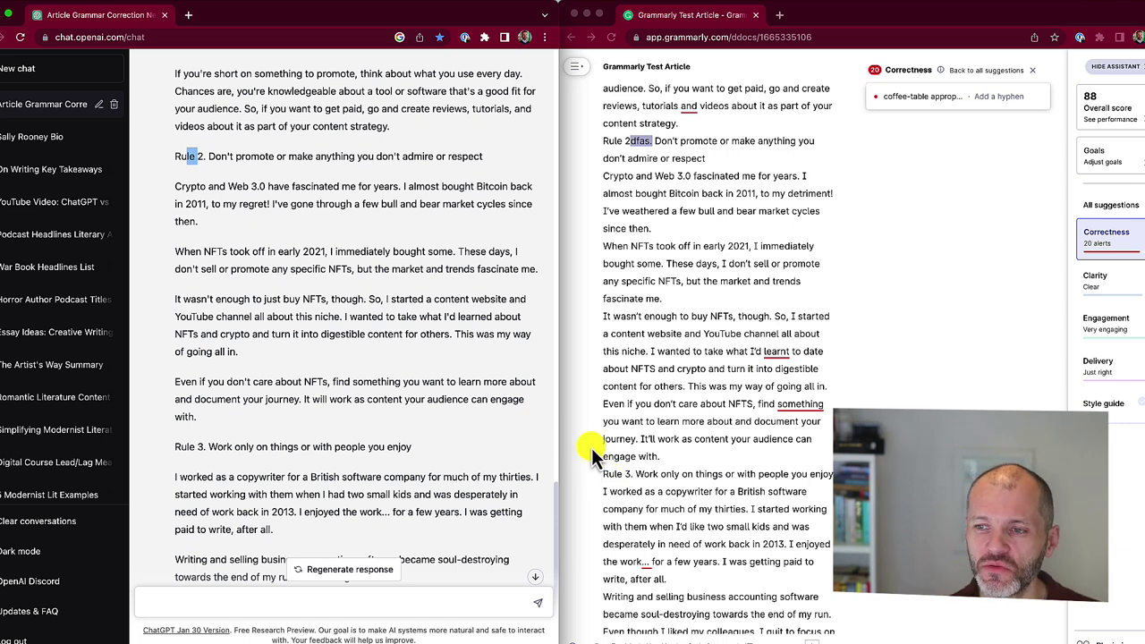
Search the Grammarly article for "washed" and open the spelling suggestion for "washed out" in the Charlie Munger sentence.
click(771, 279)
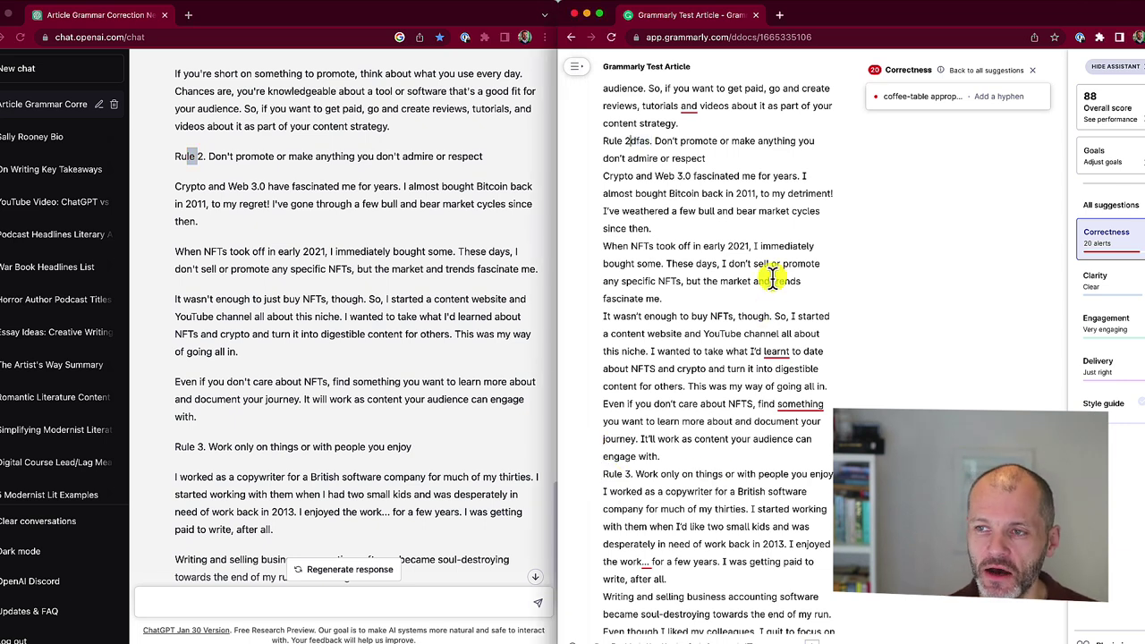
key(ctrl+f)
text(washed)
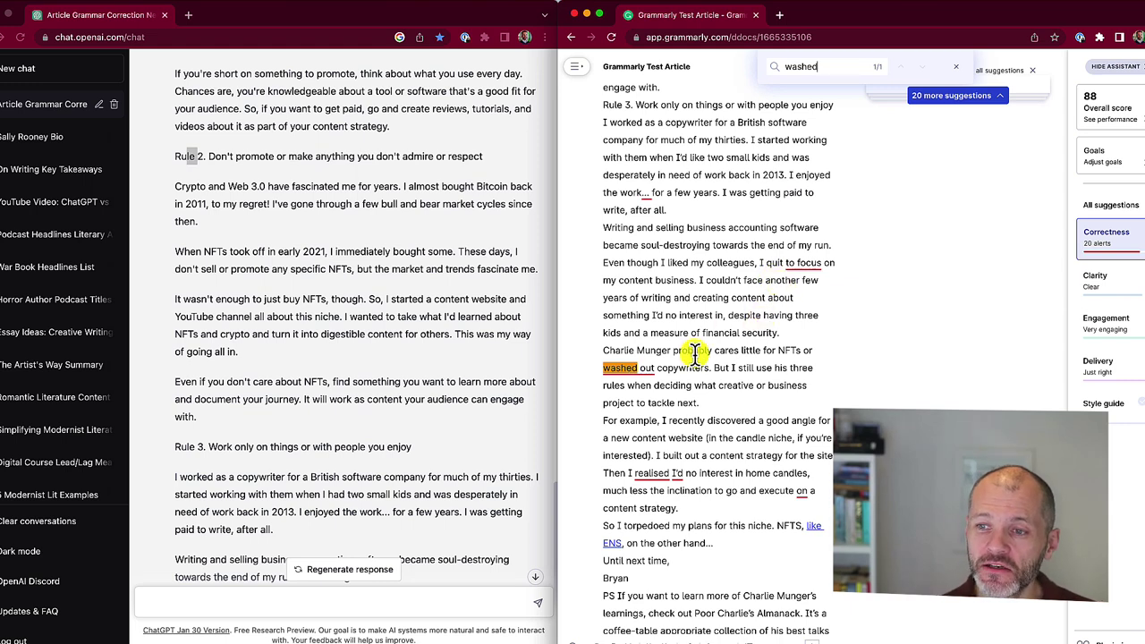
drag(602, 351, 715, 370)
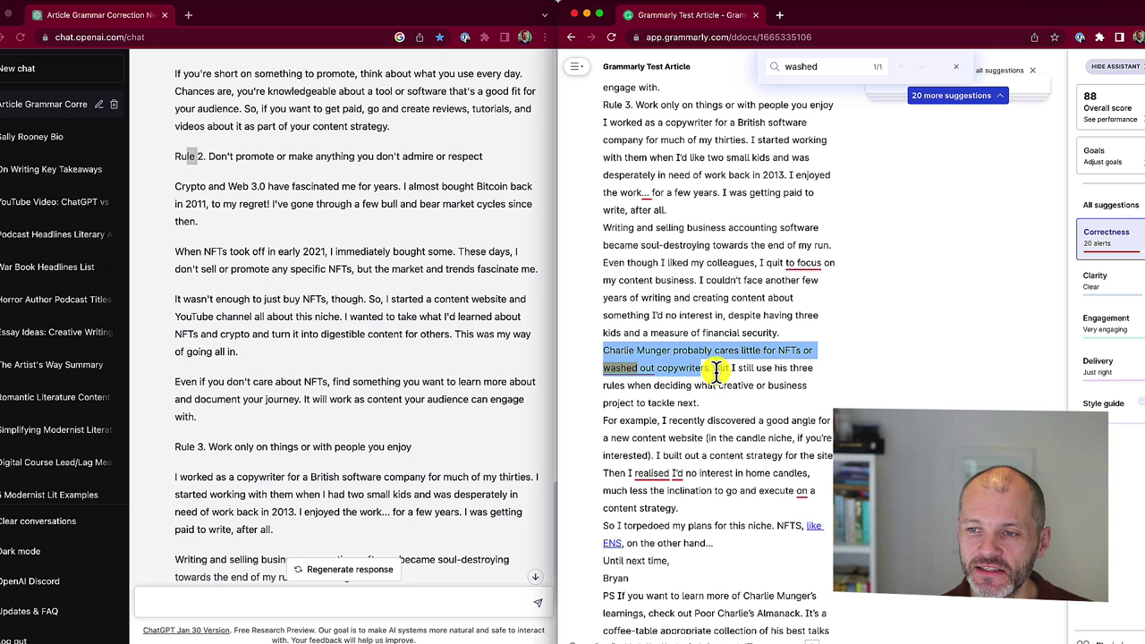
click(634, 360)
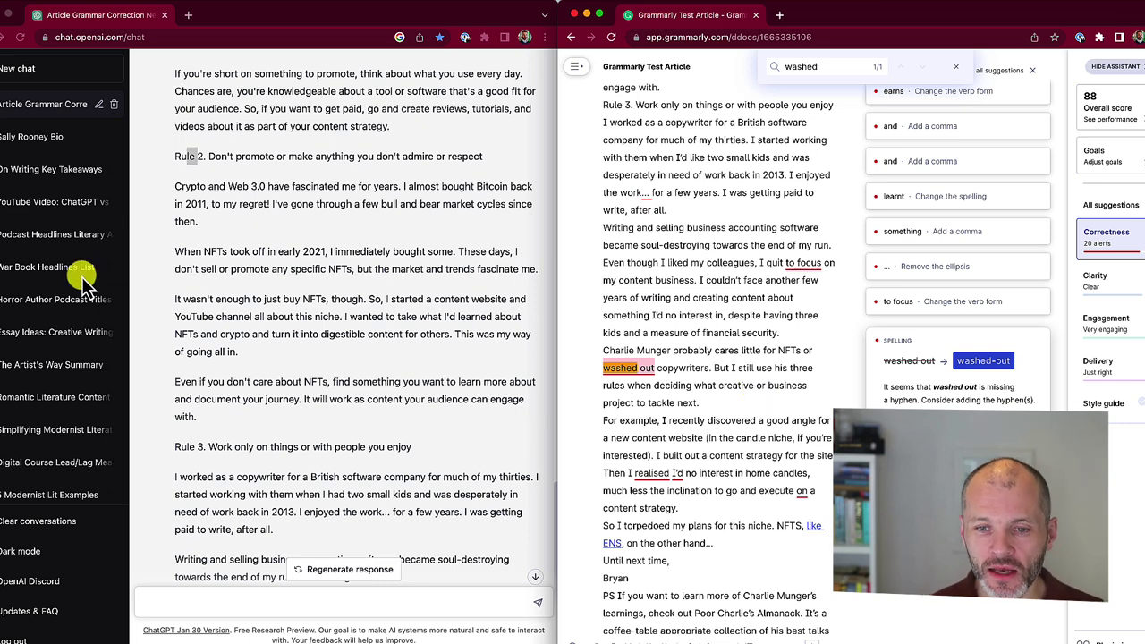
Look through ChatGPT's corrected article for the same "washed out" sentence, down to the end of its response.
scroll(268, 465, down, 3)
scroll(348, 394, up, 5)
scroll(348, 358, up, 3)
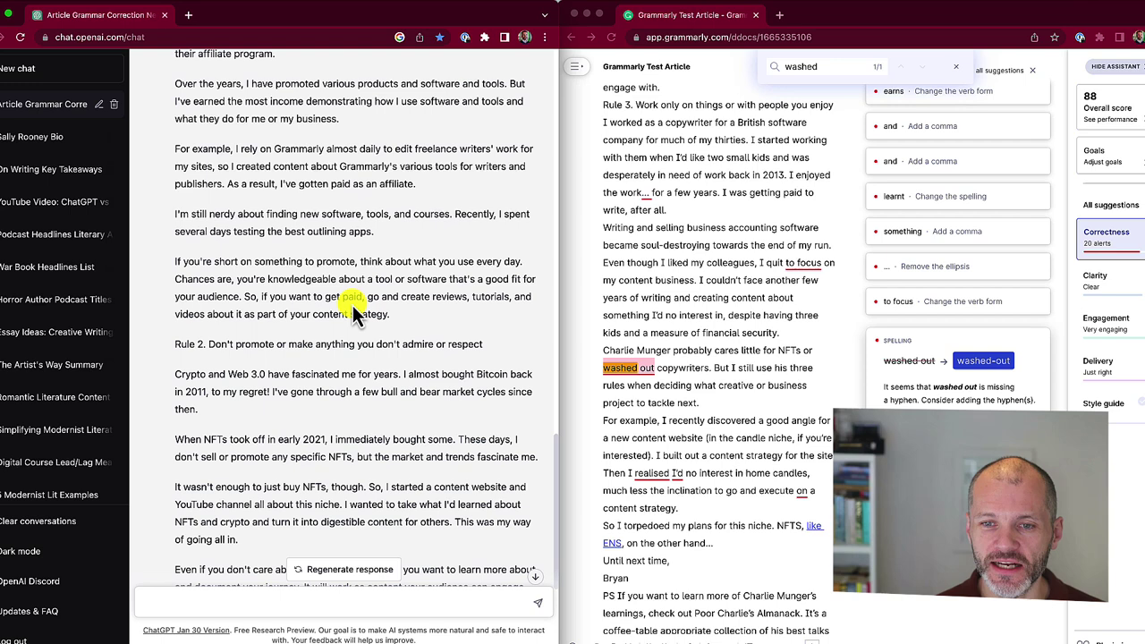
scroll(344, 340, down, 4)
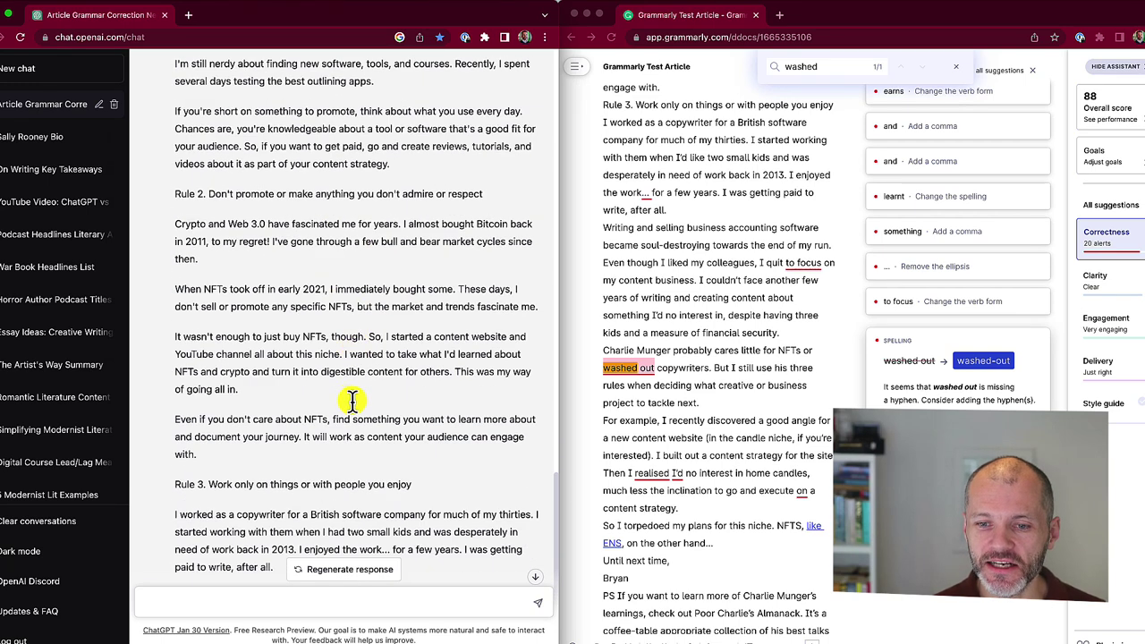
scroll(358, 398, down, 3)
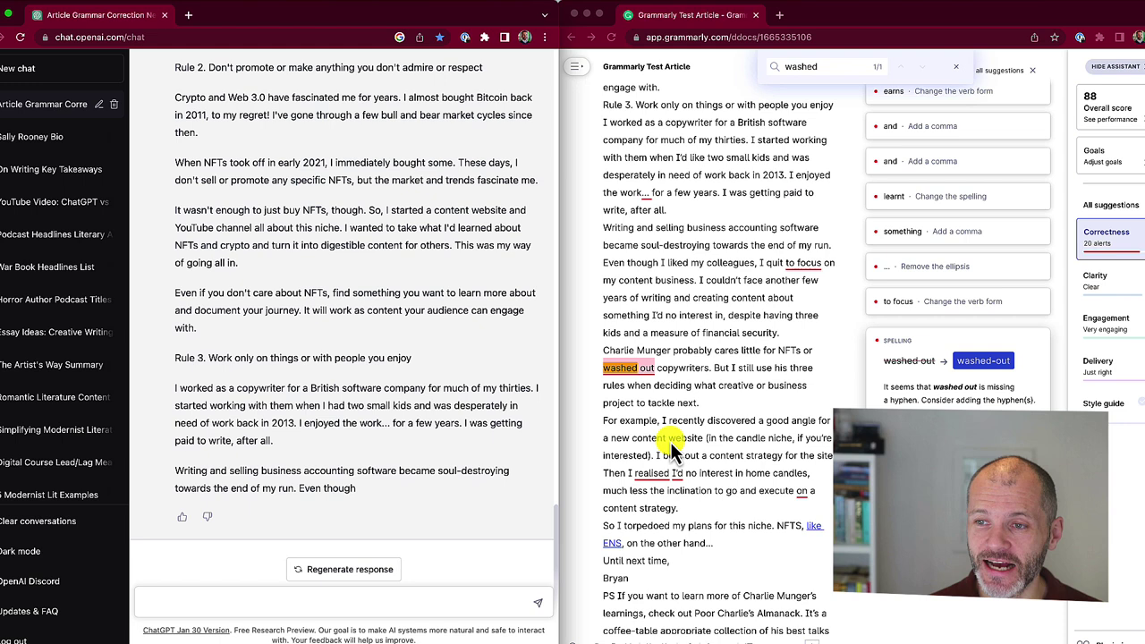
Ask ChatGPT "did you stop?" and read its reply.
click(405, 606)
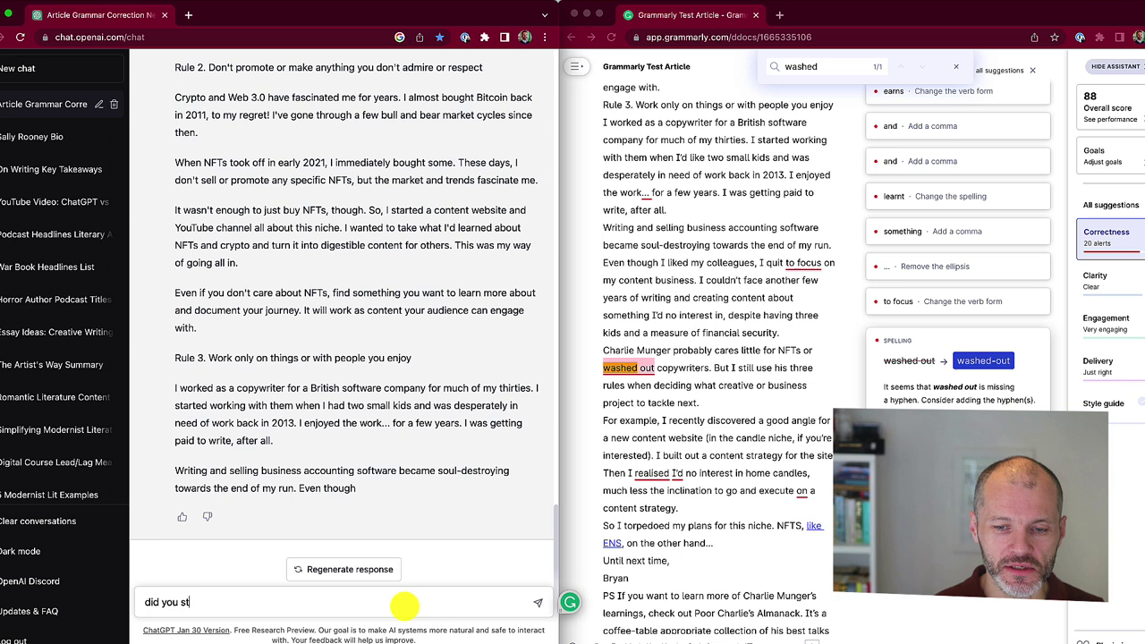
text(did you stop?)
key(Return)
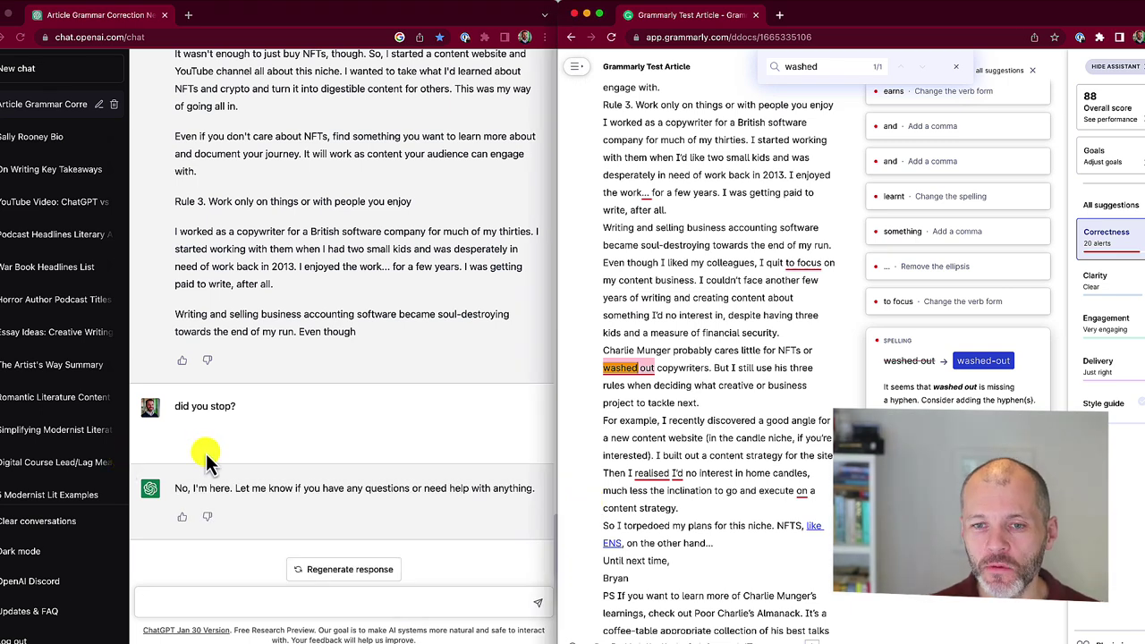
click(237, 434)
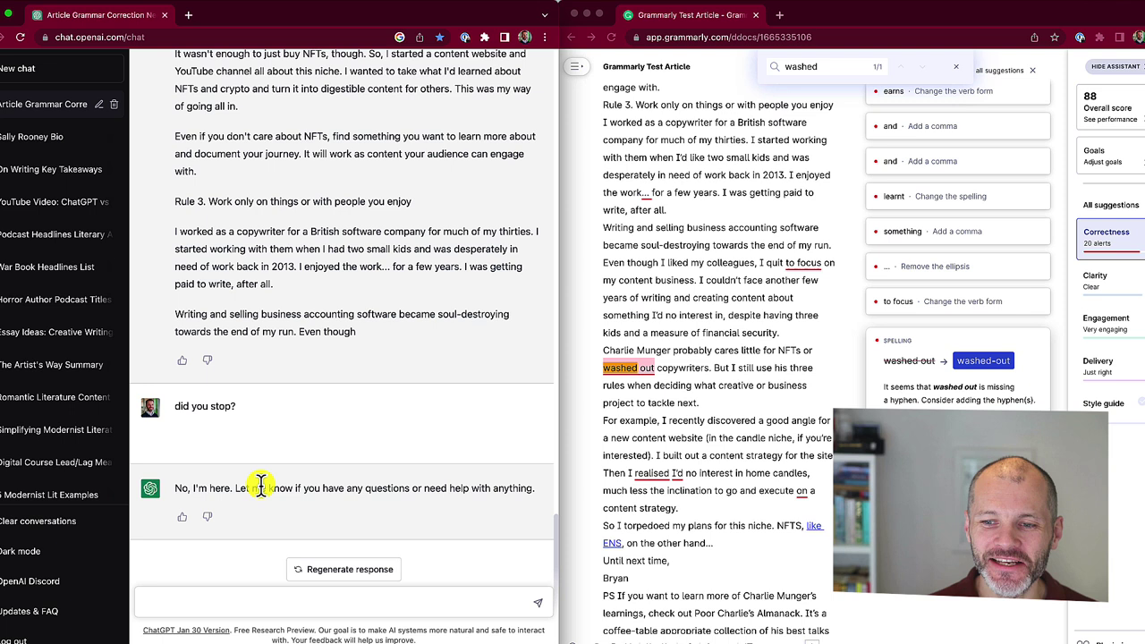
drag(382, 486, 468, 487)
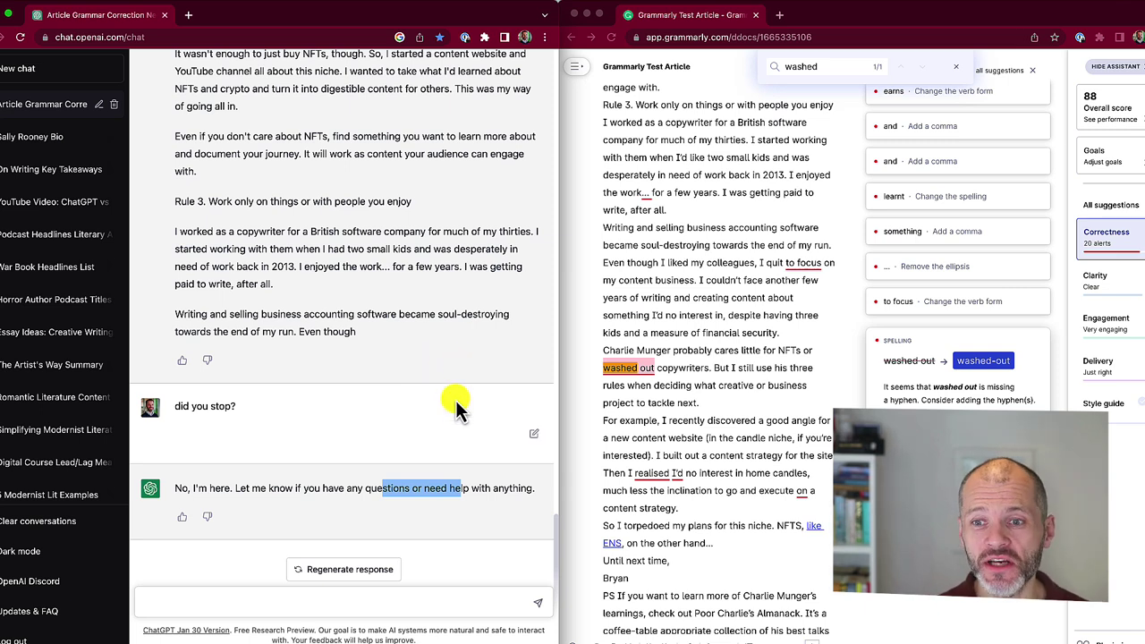
Review ChatGPT's corrected version of the "goodx idea" sentence and its explanation of why it made the change.
scroll(426, 391, up, 1)
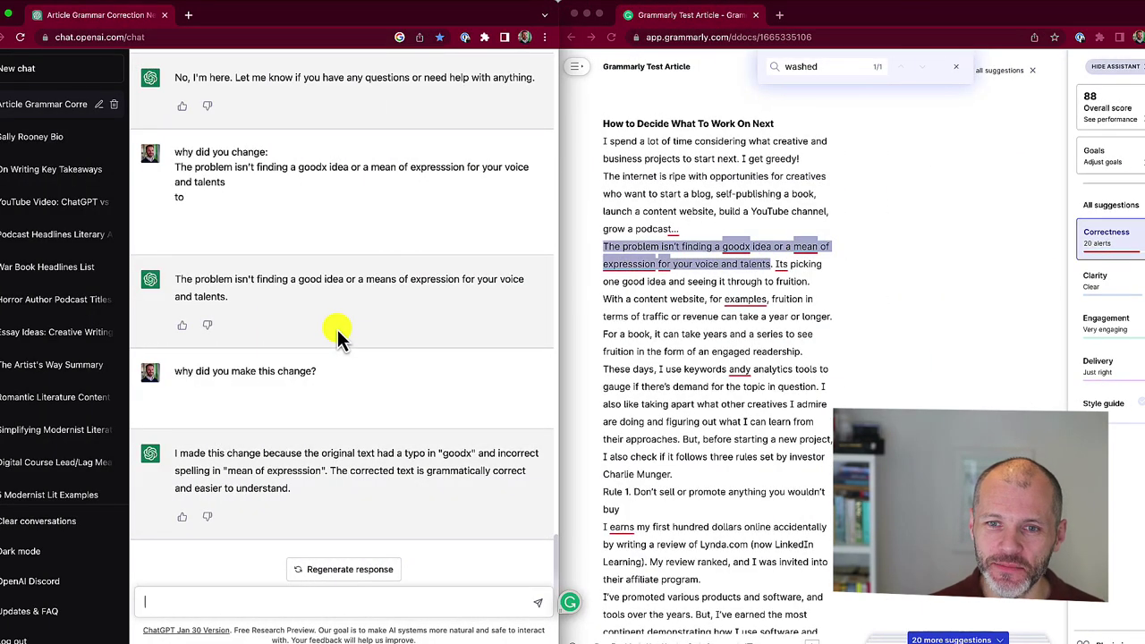
drag(176, 279, 252, 290)
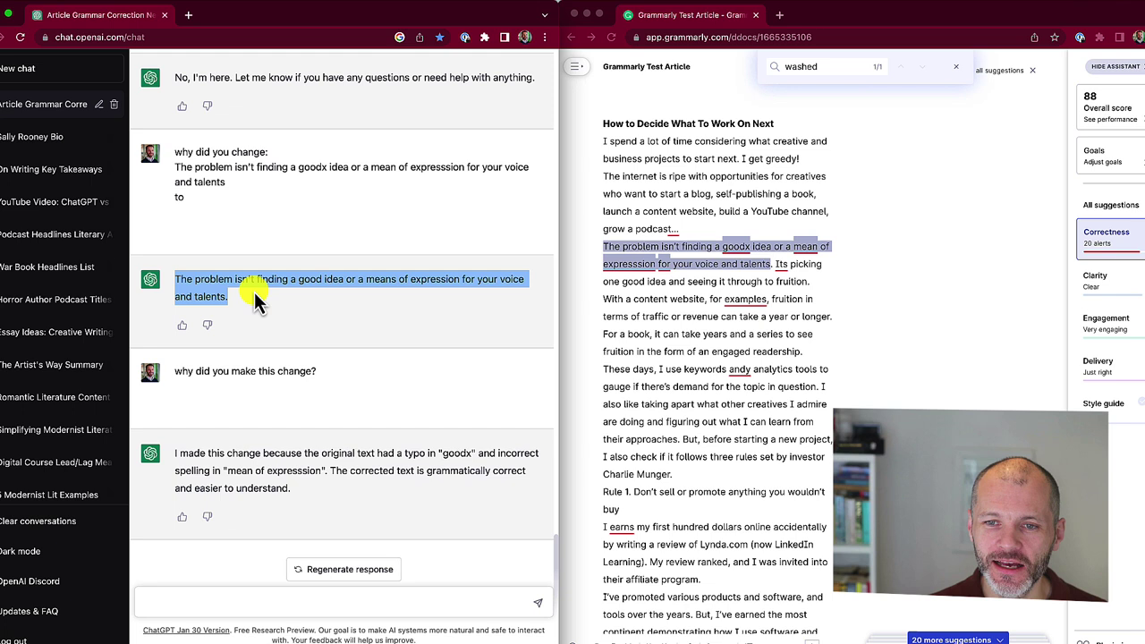
drag(204, 371, 312, 371)
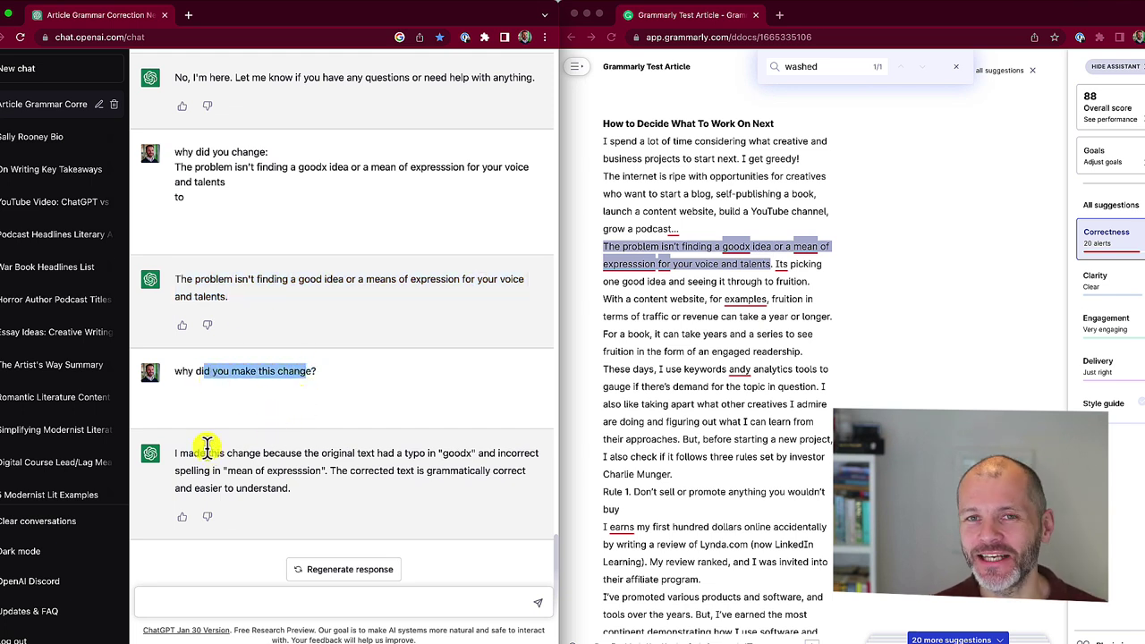
drag(213, 453, 304, 471)
drag(400, 453, 407, 453)
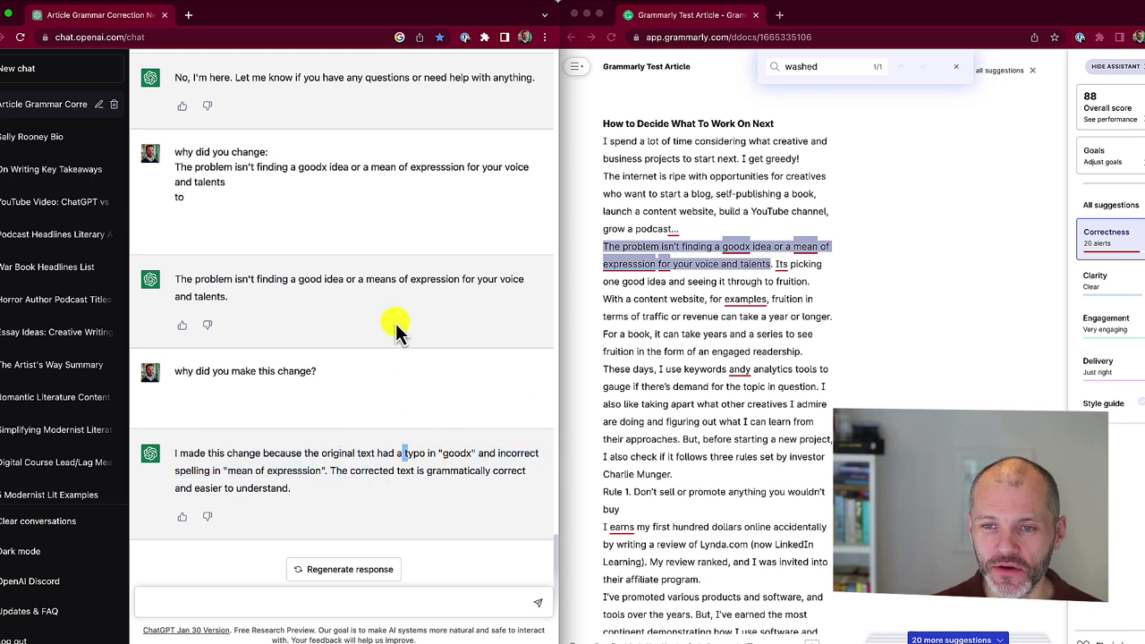
drag(206, 470, 383, 485)
click(324, 468)
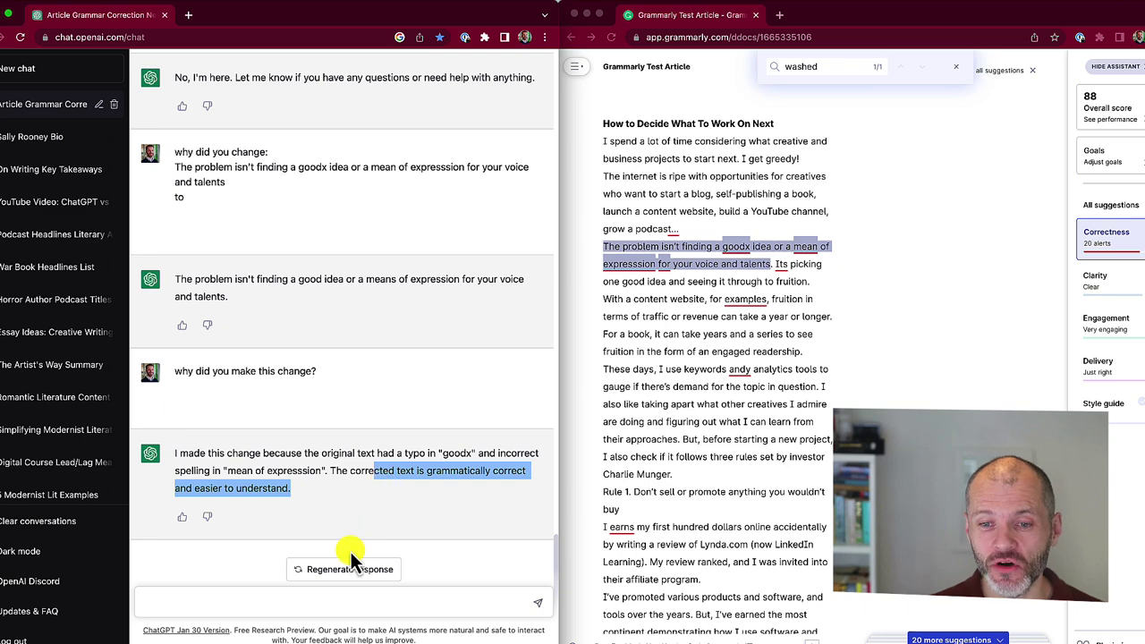
Ask ChatGPT "what's wrong with this sentence?" about "I earns my first hundred dollars online accidentally by writing a review of Lynda.com (now LinkedIn Learning).".
click(260, 602)
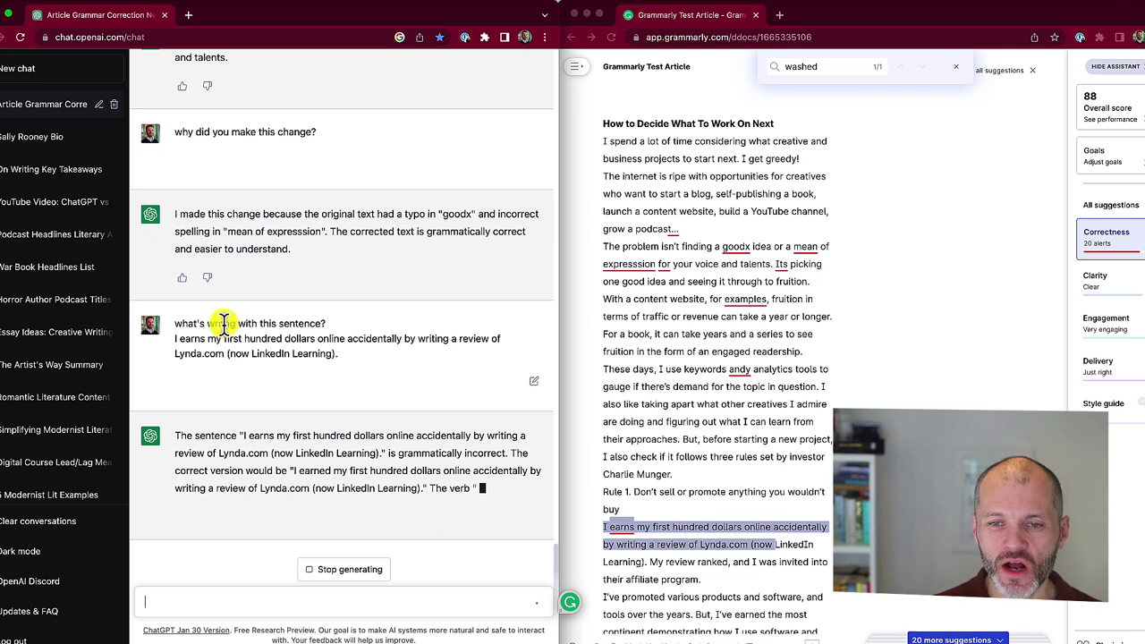
drag(195, 335, 201, 335)
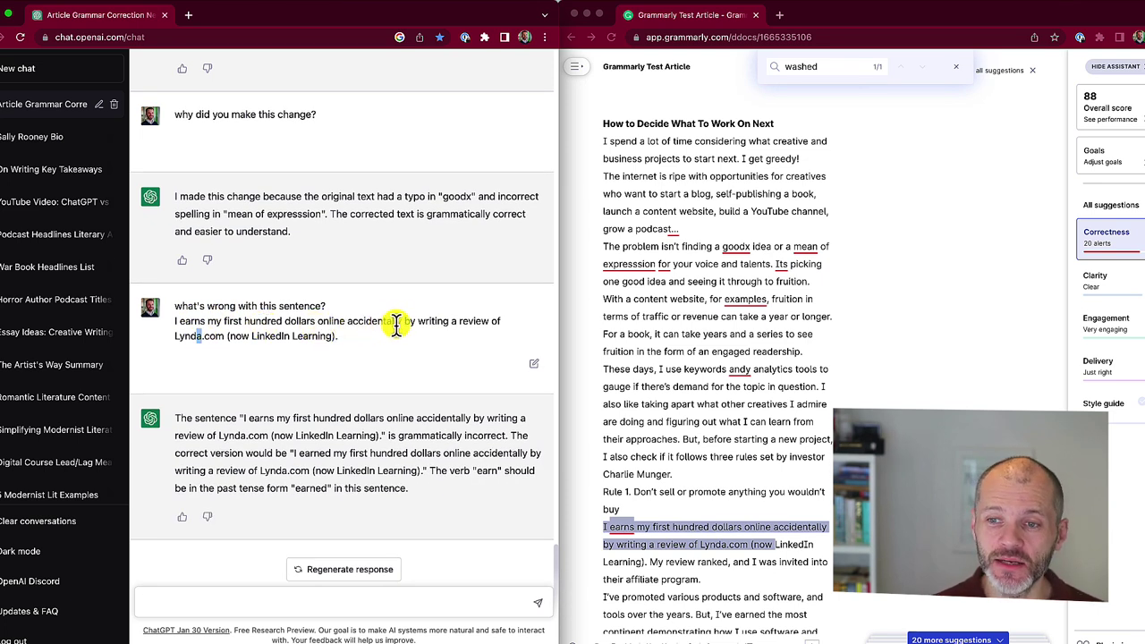
drag(202, 336, 317, 340)
click(350, 348)
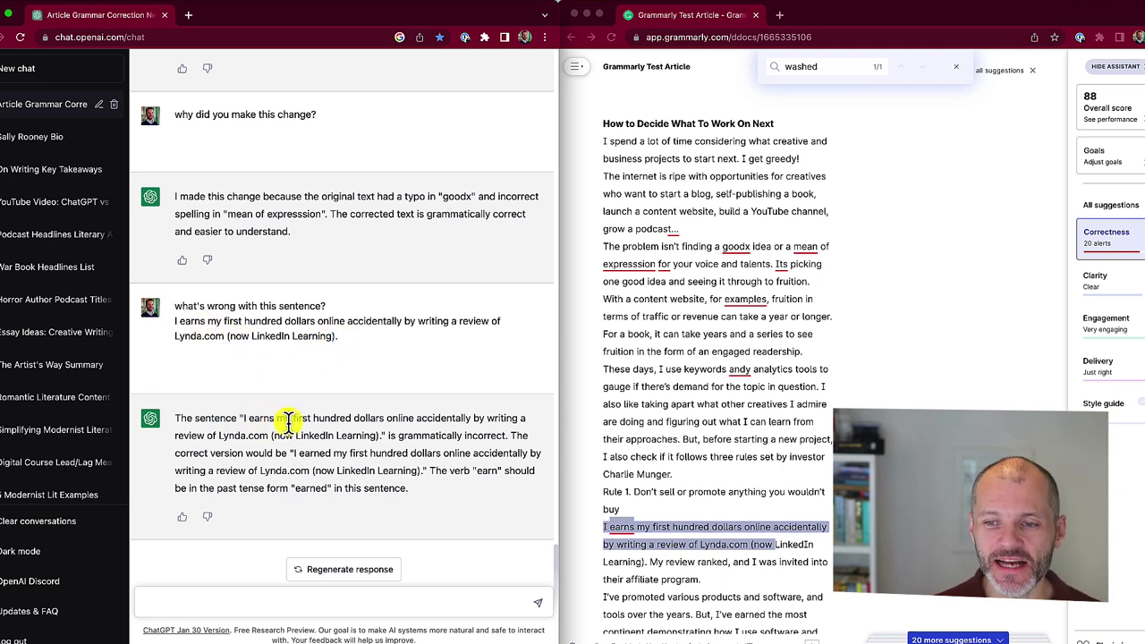
Examine ChatGPT's explanation of the verb error and its corrected version of the "I earns" sentence.
drag(386, 435, 456, 436)
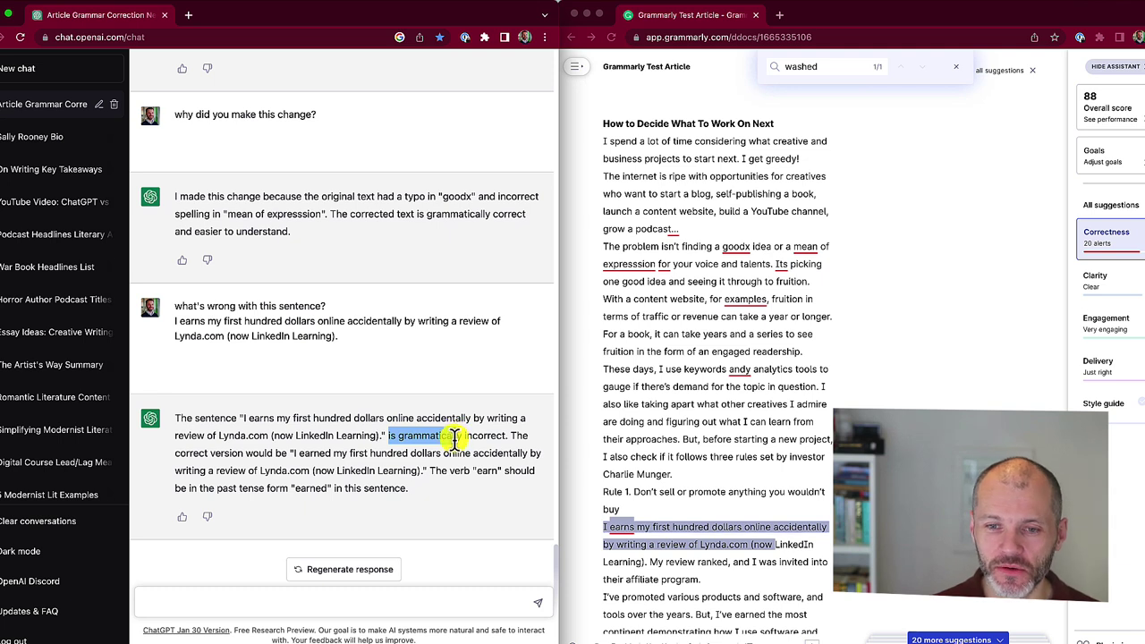
drag(295, 452, 348, 452)
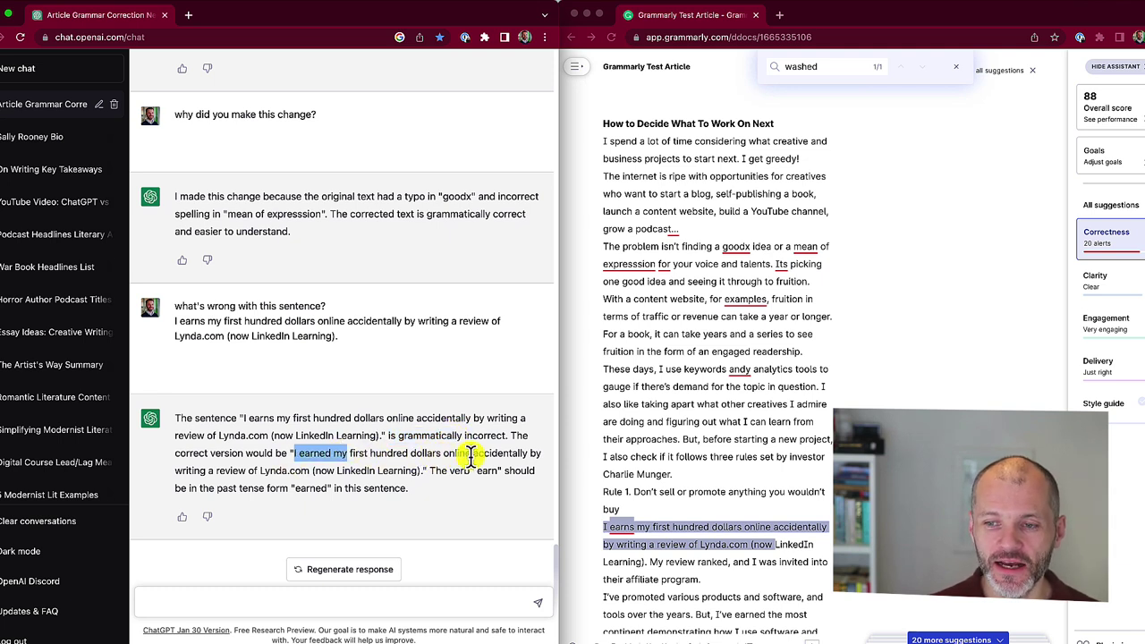
click(521, 466)
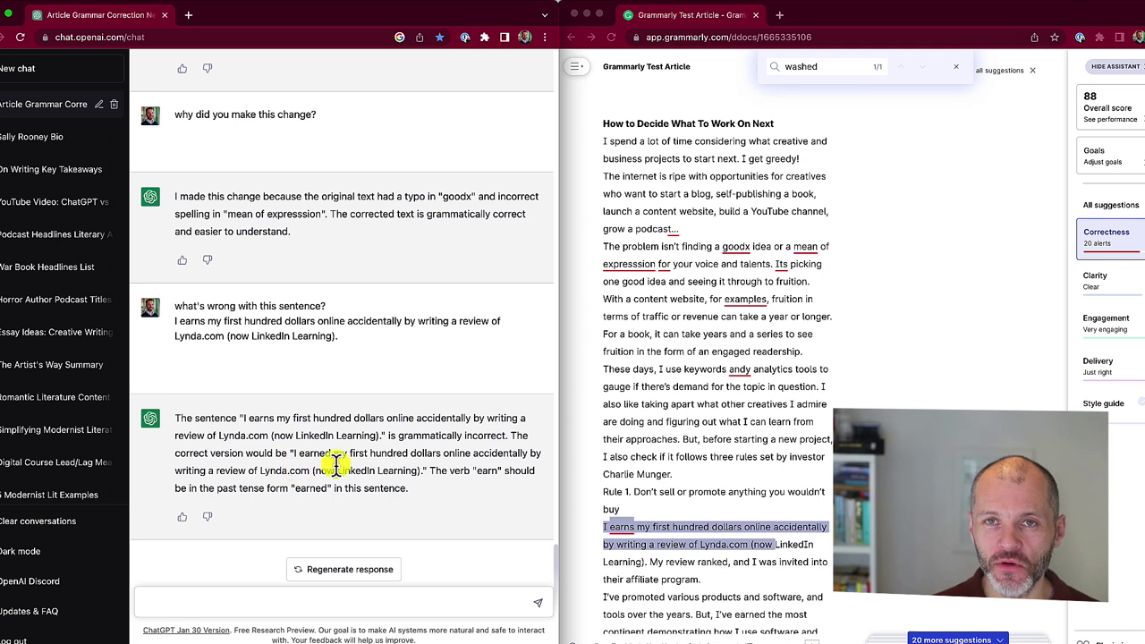
drag(479, 471, 462, 498)
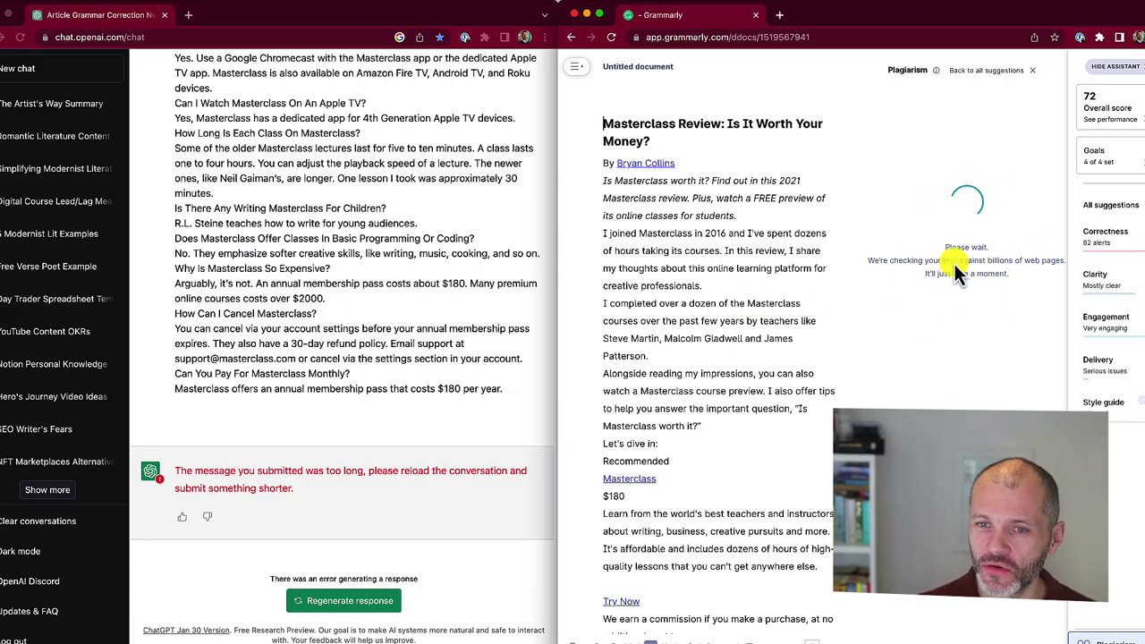
Review the plagiarism-check request containing the full Masterclass review and read ChatGPT's response to it.
click(365, 359)
scroll(364, 359, up, 20)
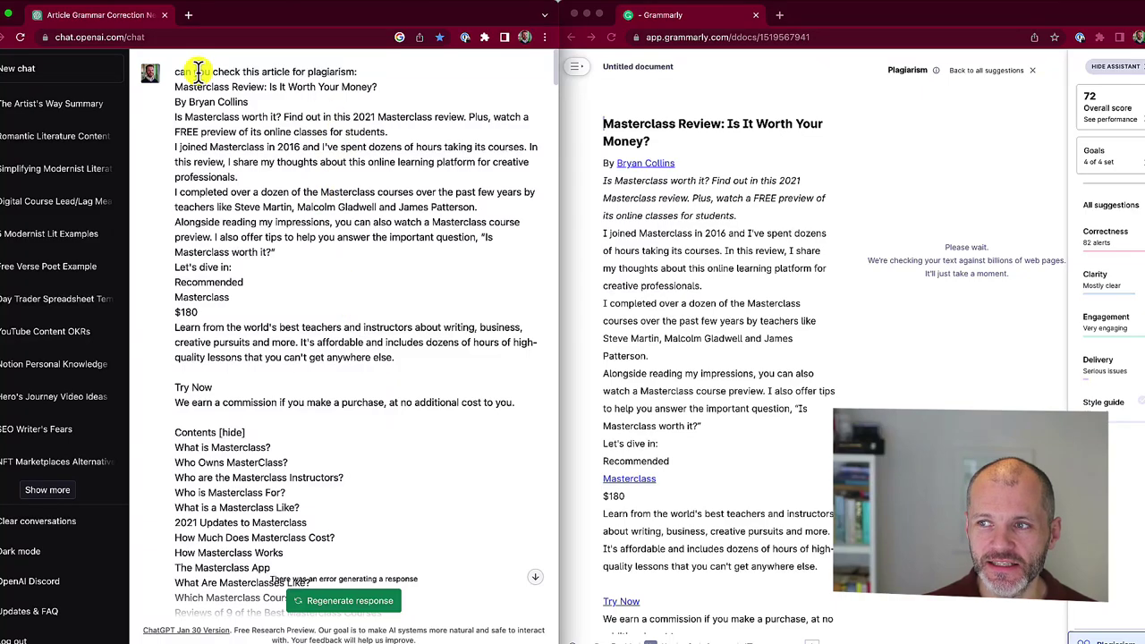
drag(193, 71, 344, 76)
drag(267, 87, 309, 99)
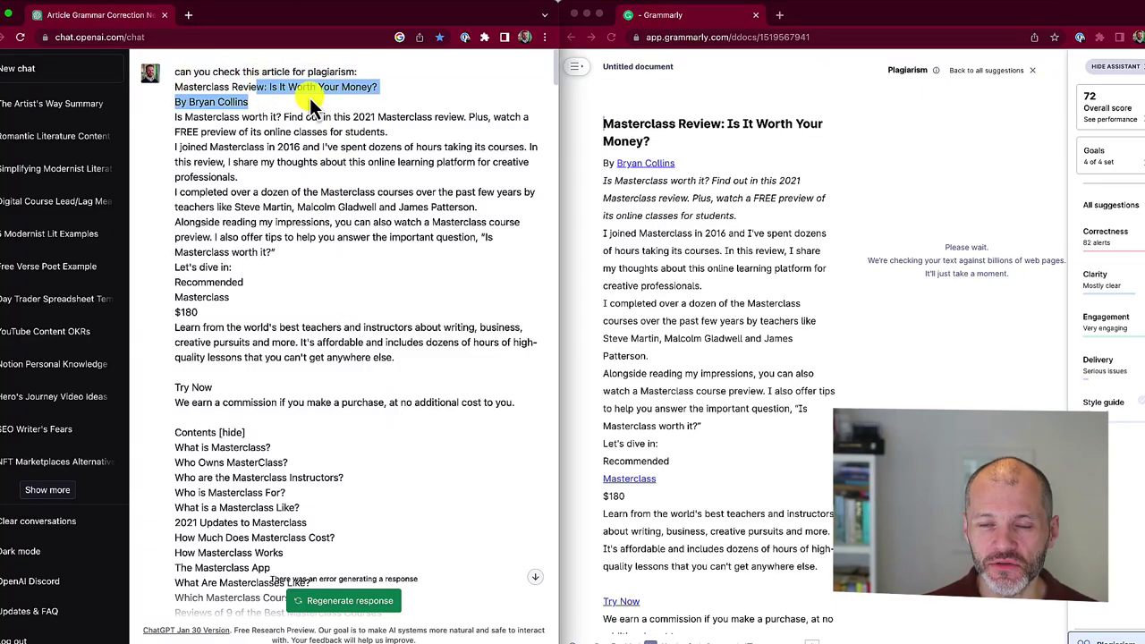
scroll(331, 417, down, 15)
scroll(331, 416, down, 20)
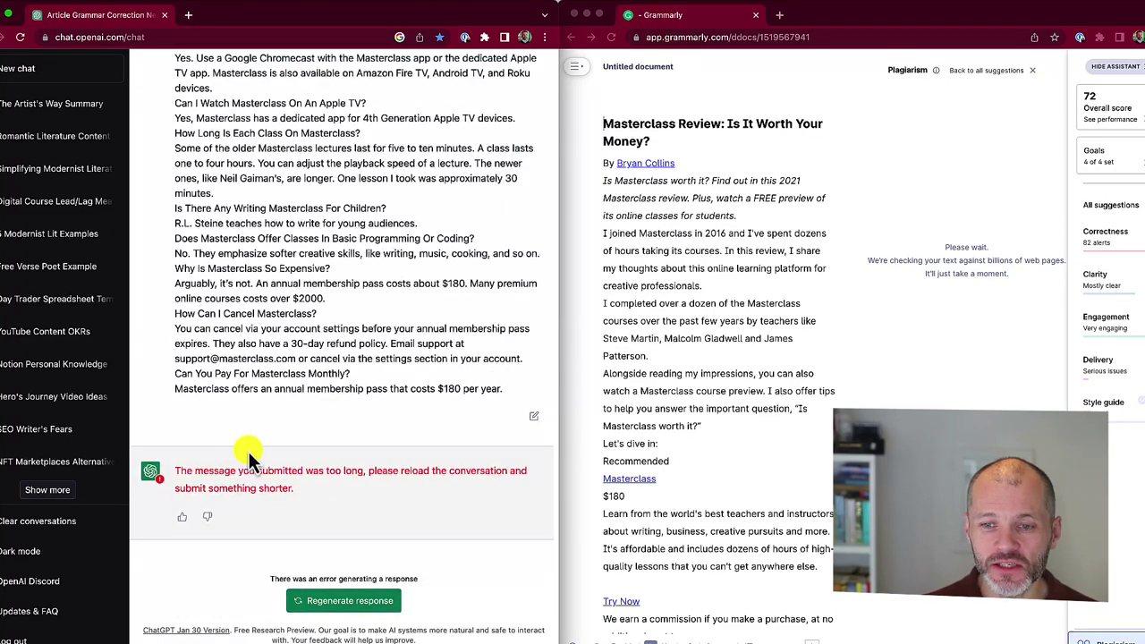
drag(209, 473, 338, 501)
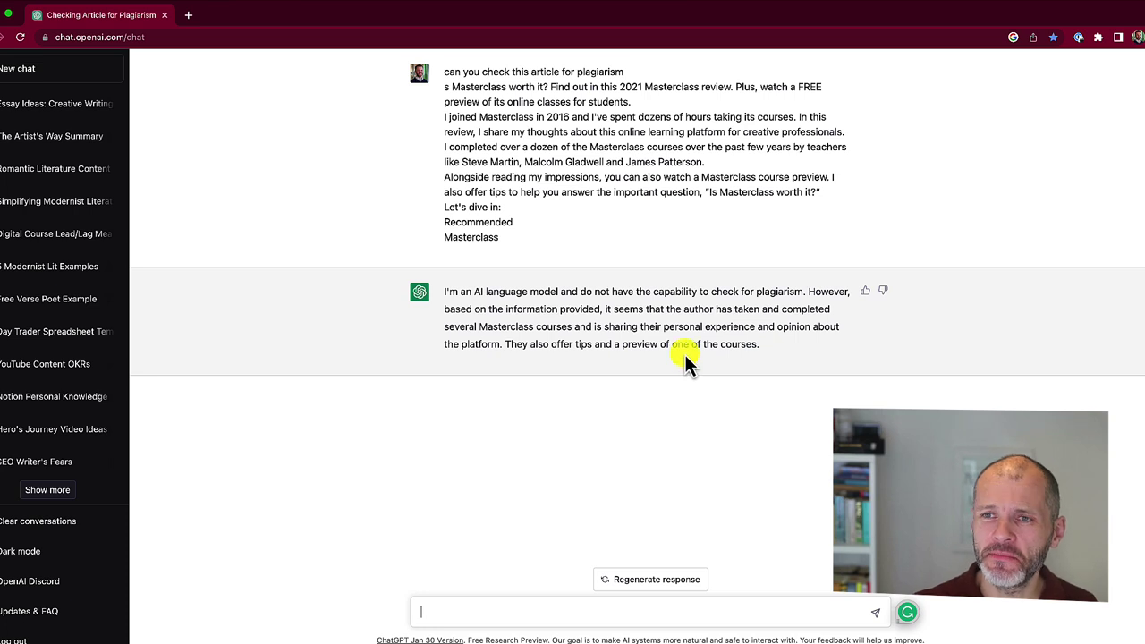
Review the shortened Masterclass excerpt submitted for a plagiarism check and ChatGPT's answer about its capability.
drag(558, 250, 450, 101)
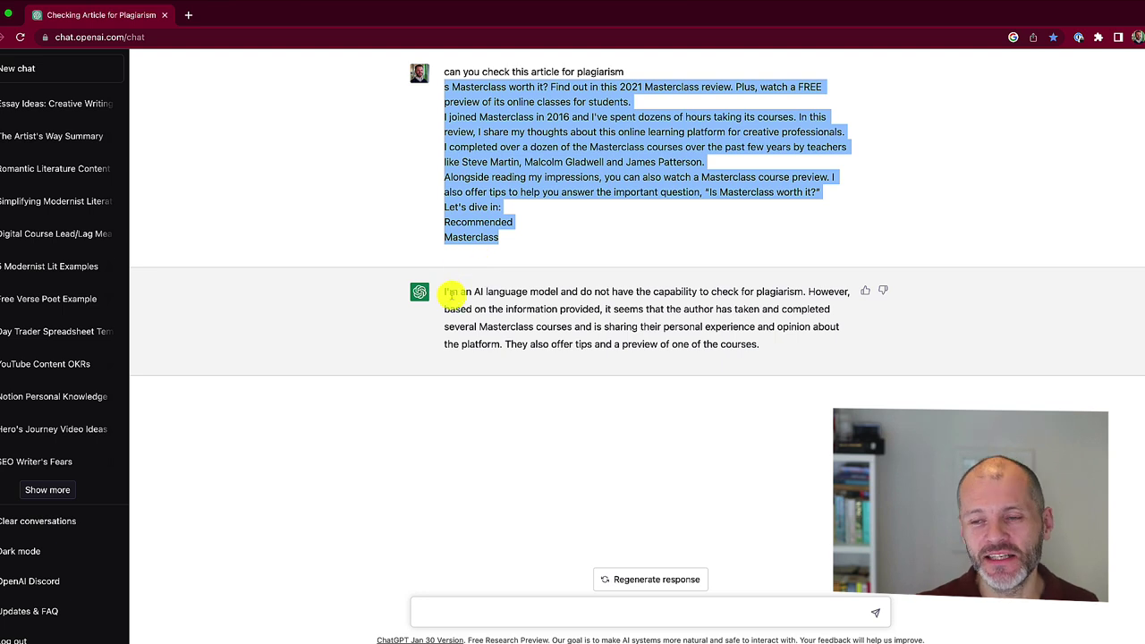
drag(474, 292, 513, 293)
drag(664, 293, 715, 292)
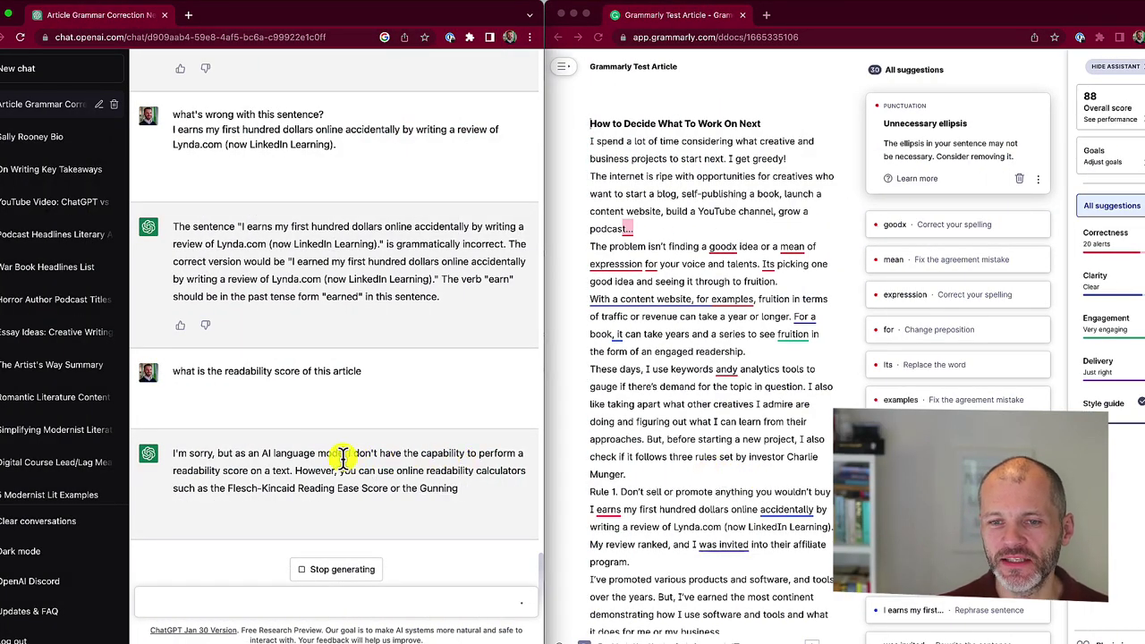
Read ChatGPT's answer about the article's readability score and ask it "can you tell me the word count?".
drag(365, 354, 288, 376)
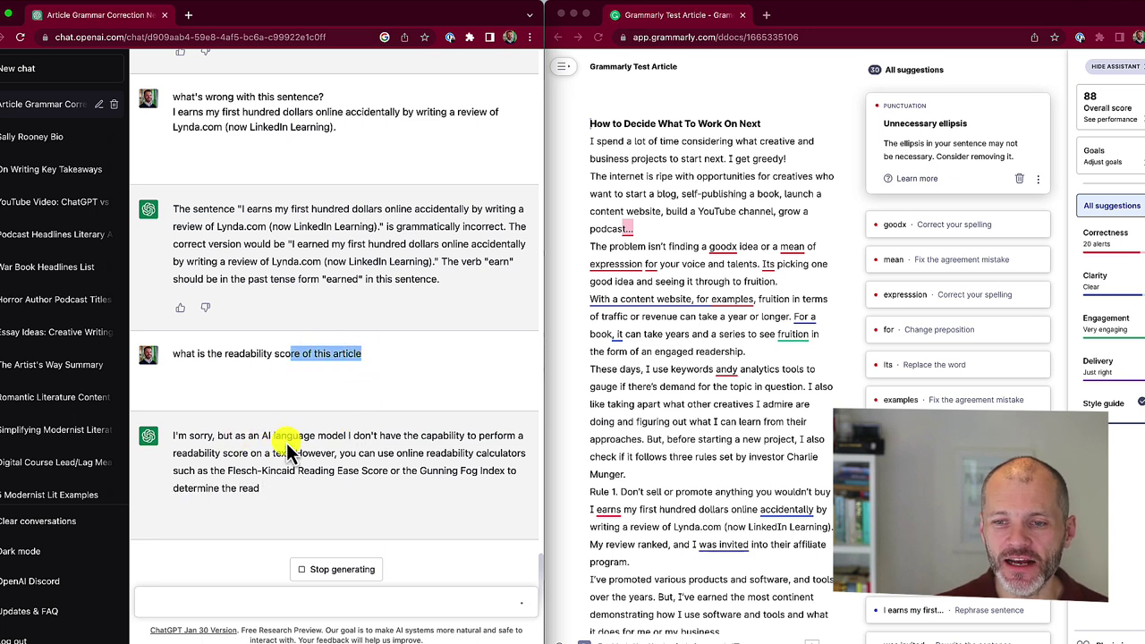
click(368, 445)
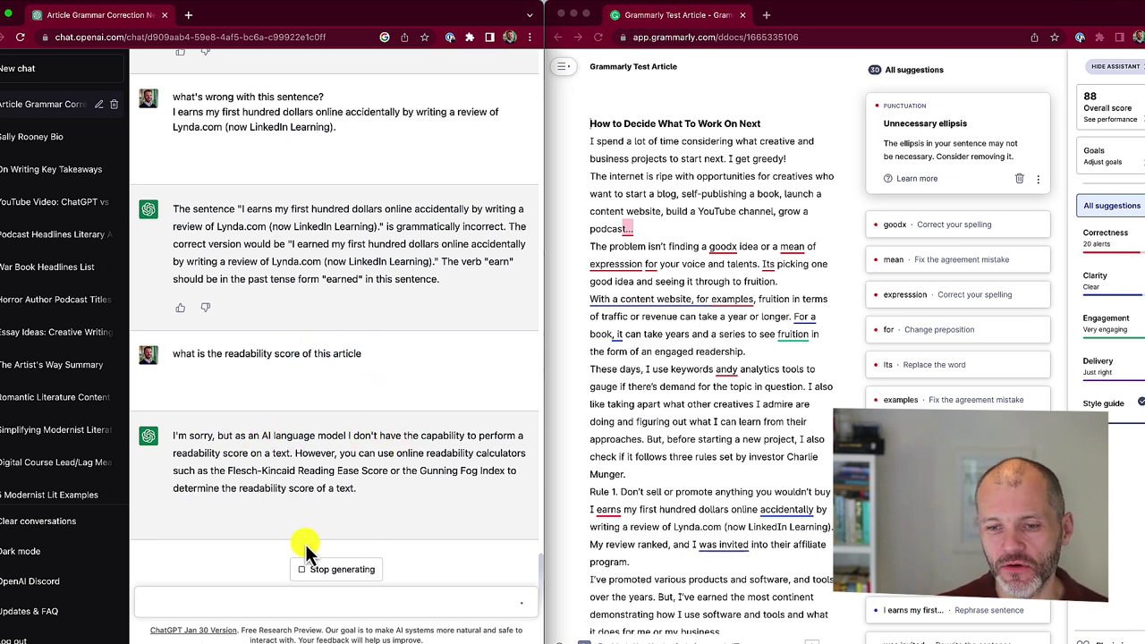
click(365, 605)
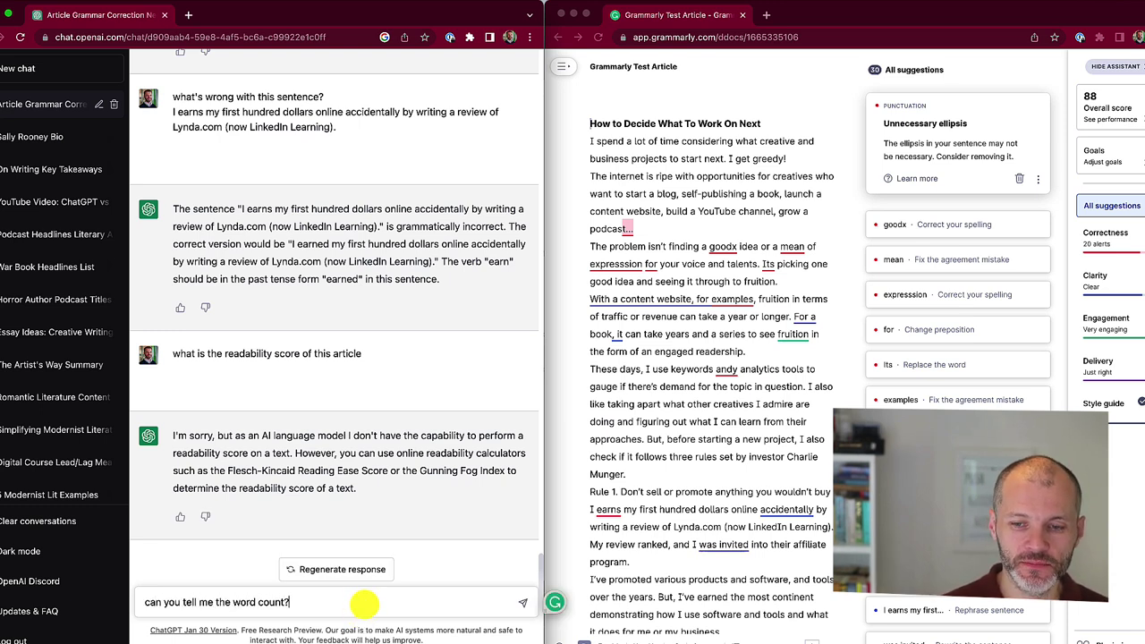
key(Return)
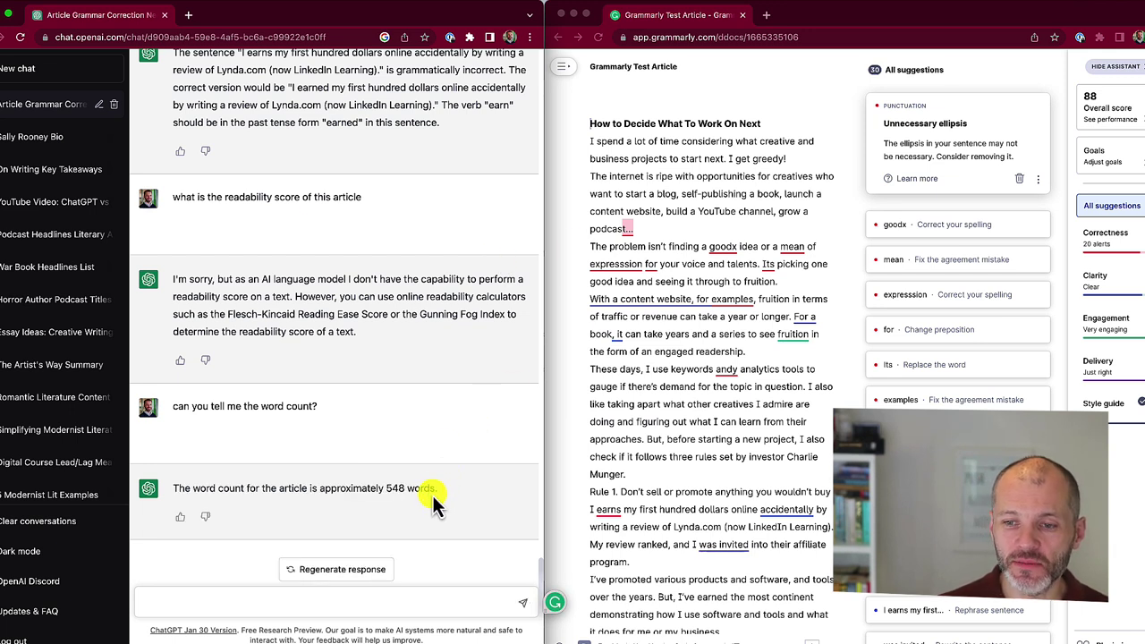
Switch to Grammarly and open the article's performance details to compare word count and readability.
click(718, 495)
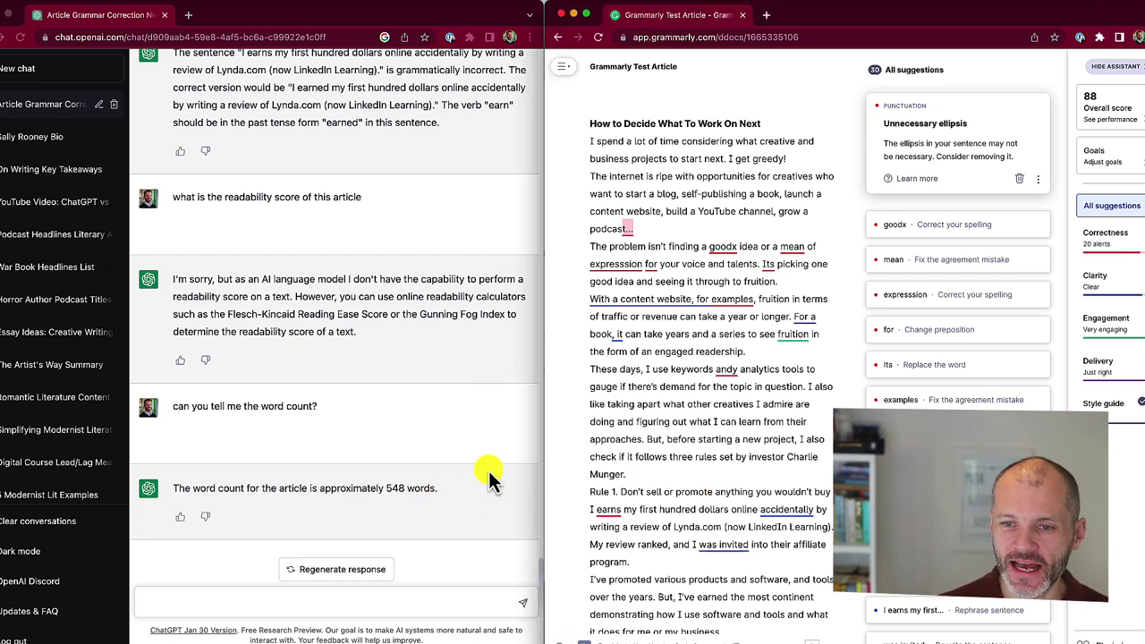
click(1122, 112)
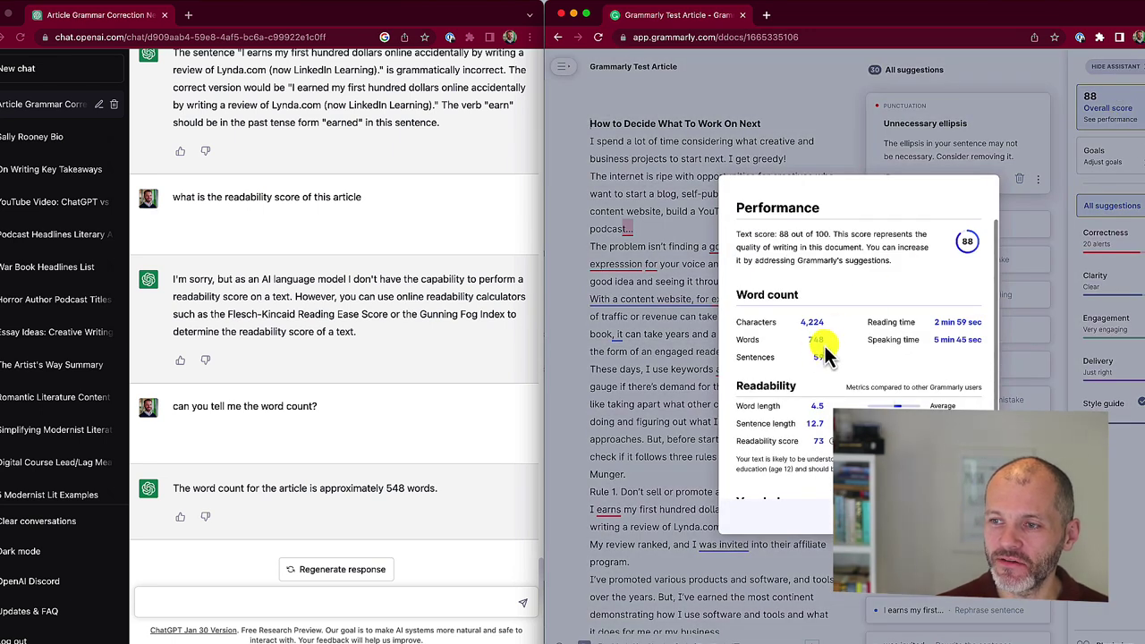
Compare Grammarly's word count for the article with ChatGPT's answer and look back over the earlier ChatGPT replies.
double_click(815, 340)
click(349, 478)
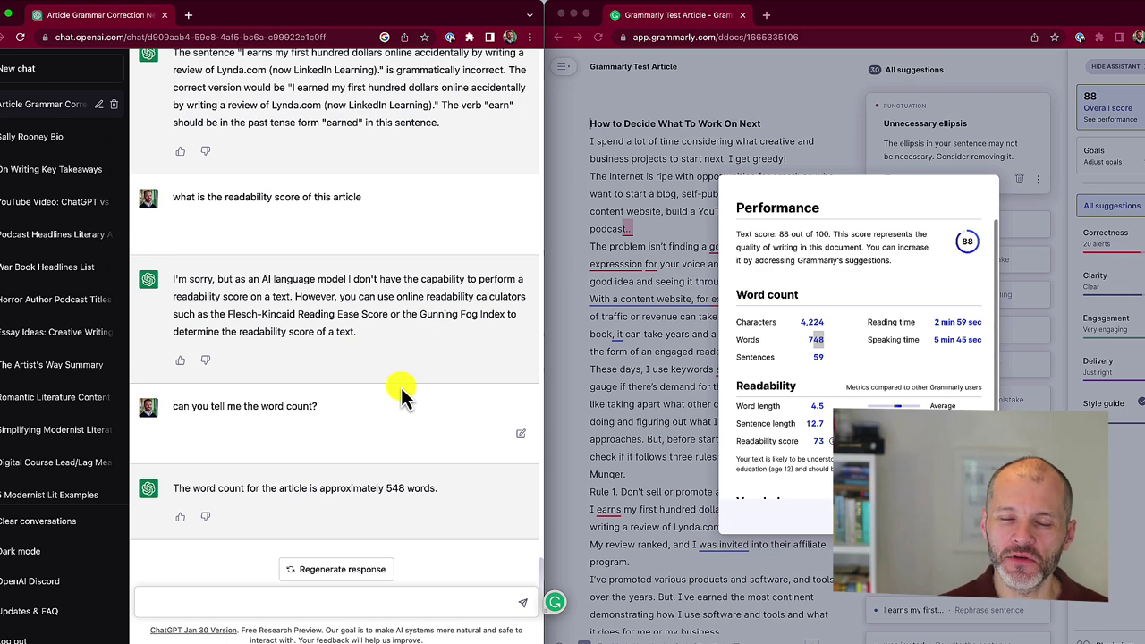
scroll(401, 388, up, 10)
scroll(394, 394, down, 5)
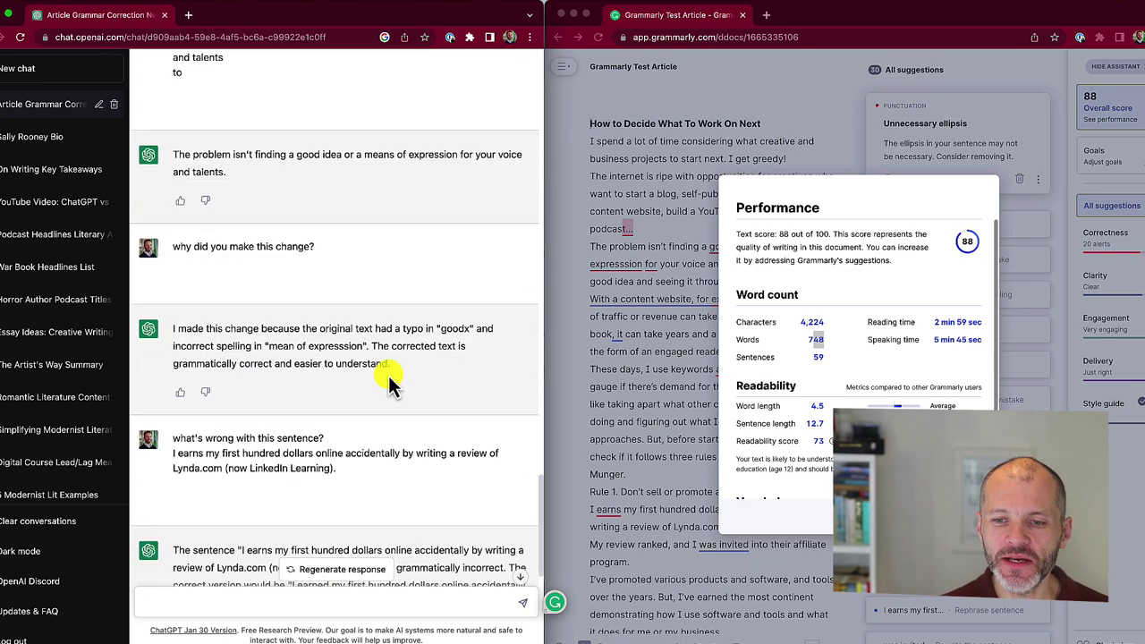
Copy the full Grammarly test article into ChatGPT with "can you tell me the word count of the below article:" and read the reply.
click(710, 260)
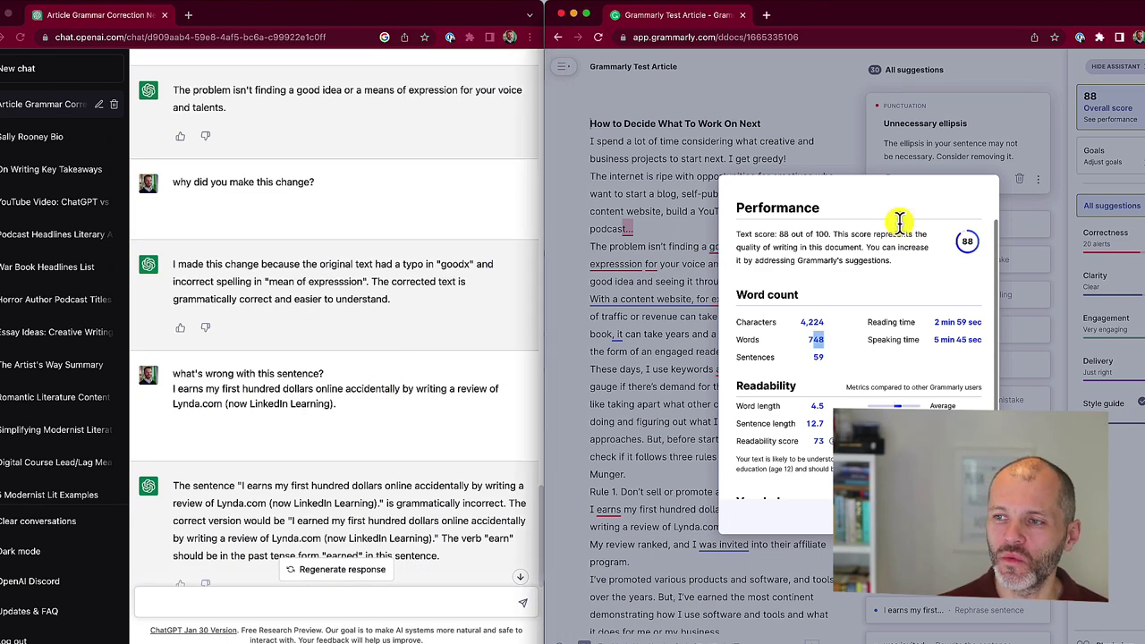
click(626, 143)
drag(591, 130, 677, 414)
scroll(638, 266, down, 15)
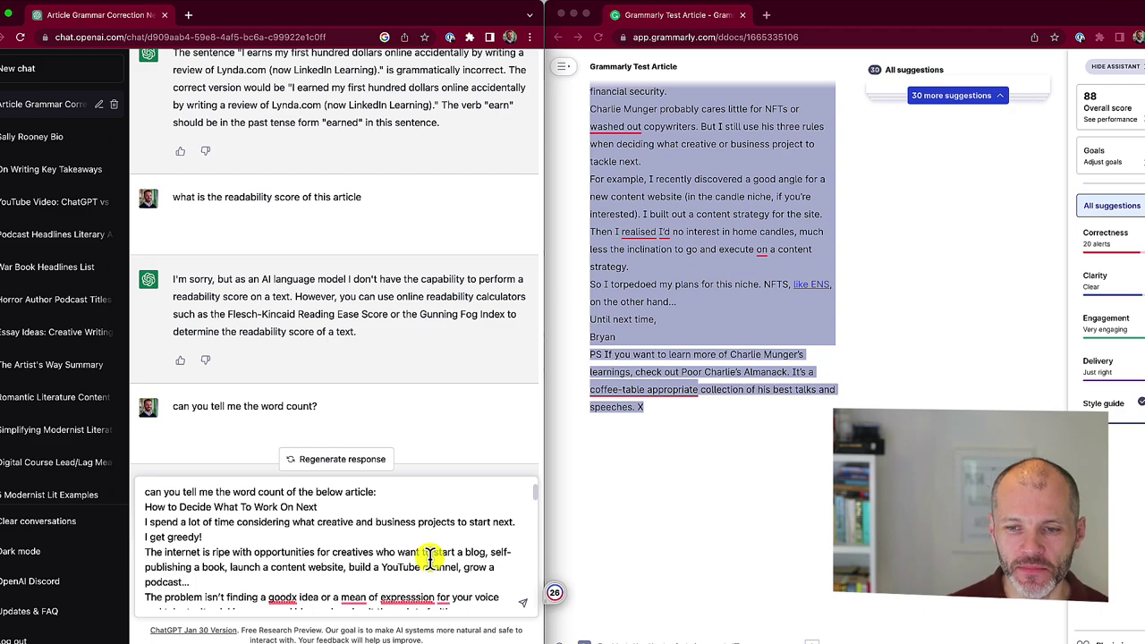
key(Return)
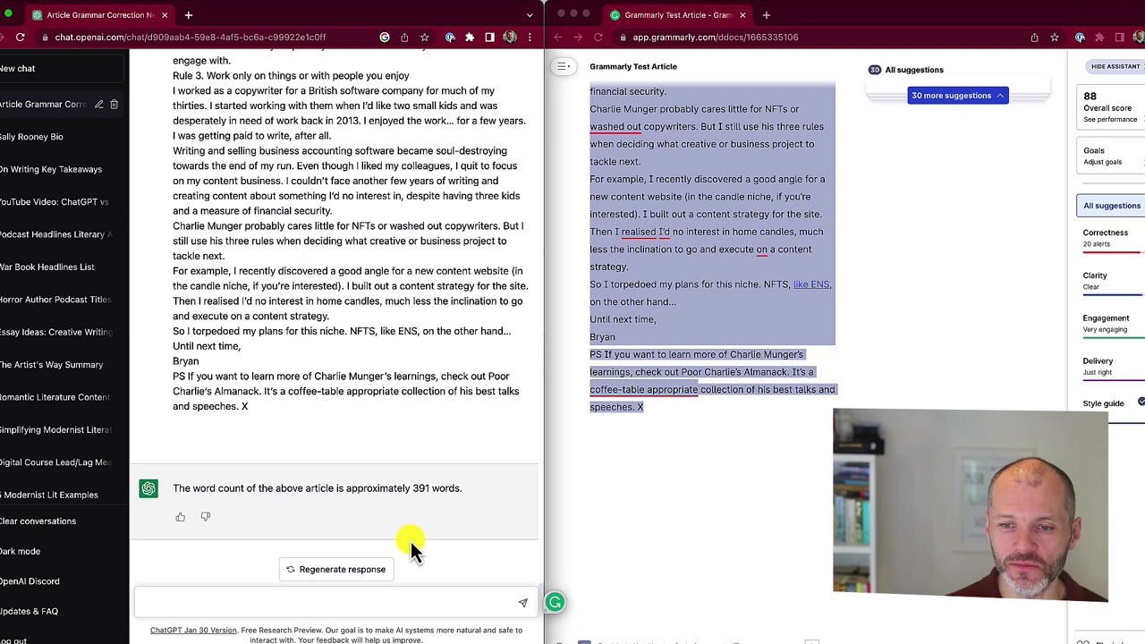
click(404, 488)
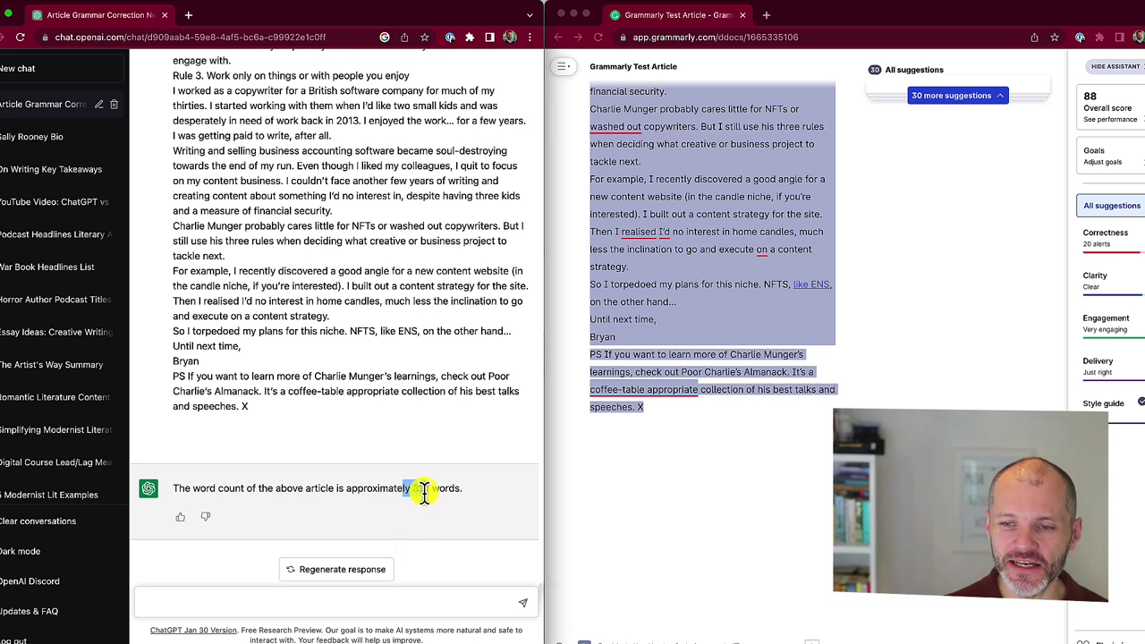
drag(404, 488, 457, 488)
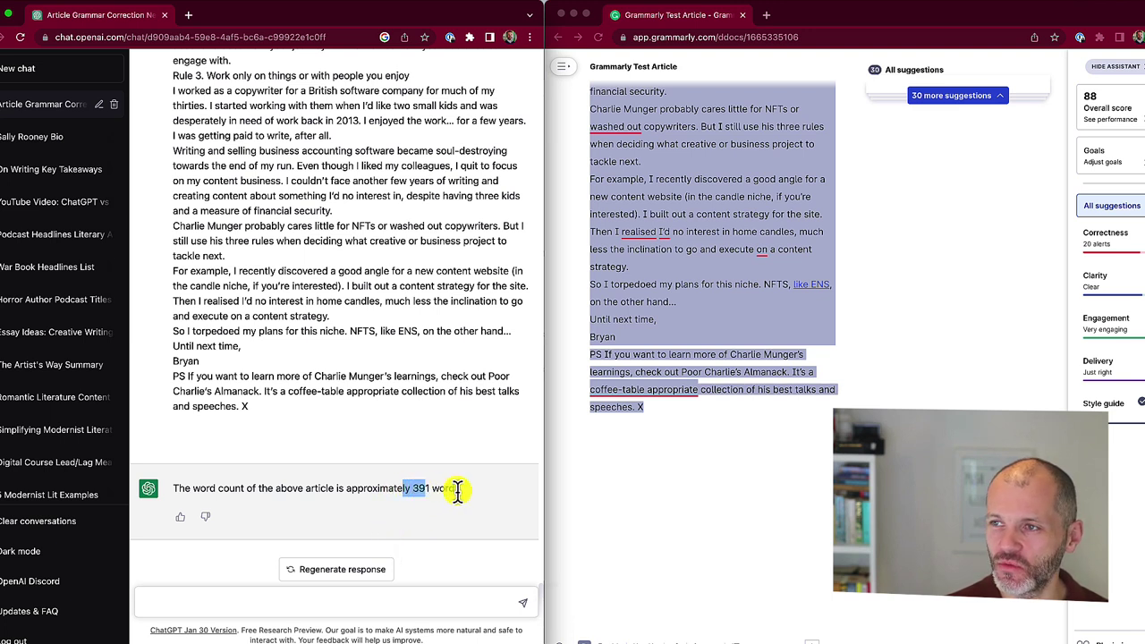
Start a new ChatGPT conversation, request the word count of the same pasted article and read the answer.
click(19, 77)
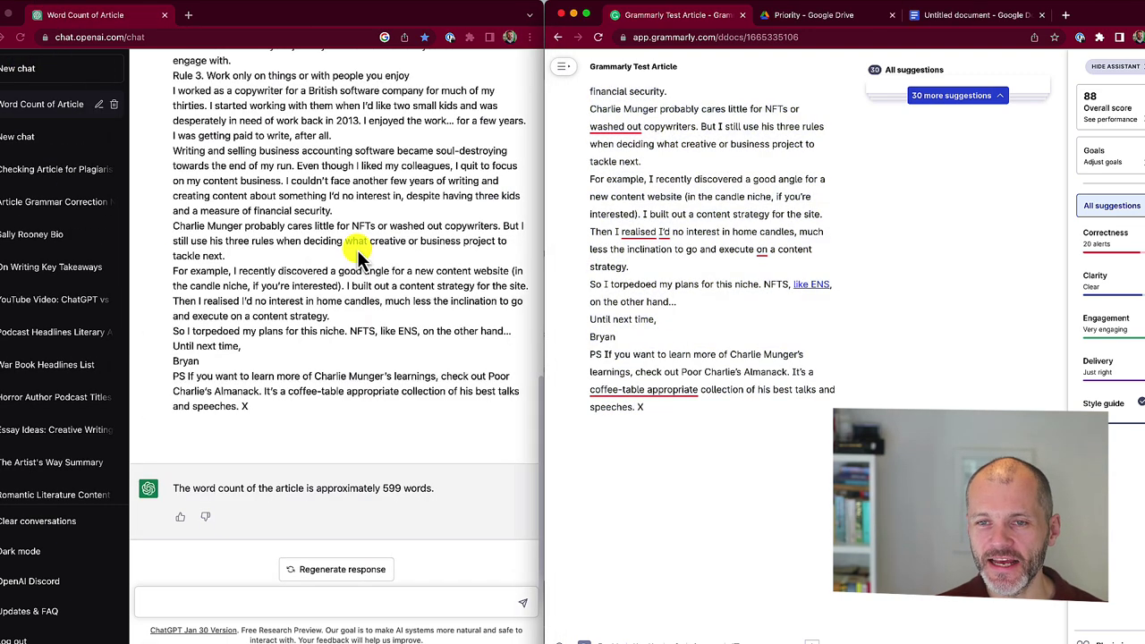
scroll(357, 256, up, 1)
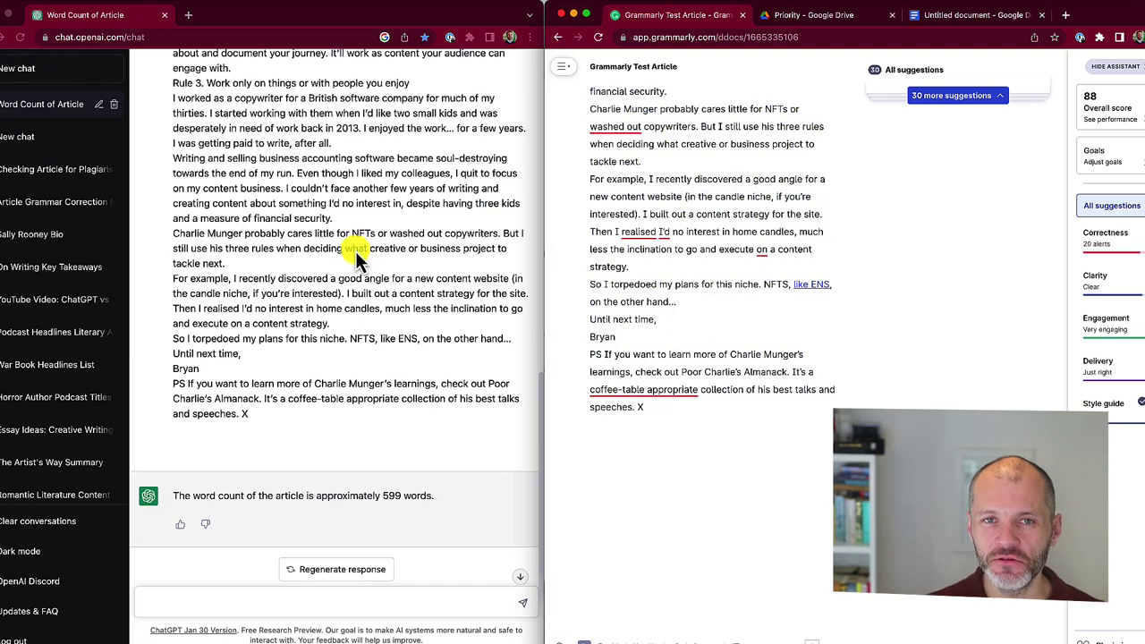
click(394, 498)
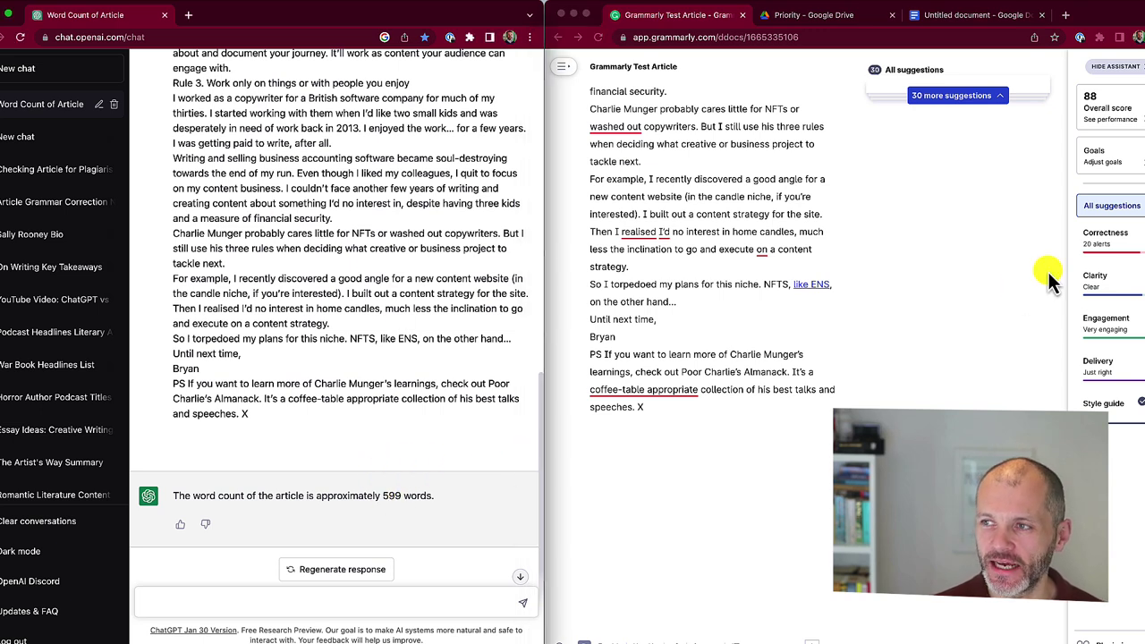
Check the article's word count in Grammarly's performance details and in Google Docs against ChatGPT's figure.
click(1114, 117)
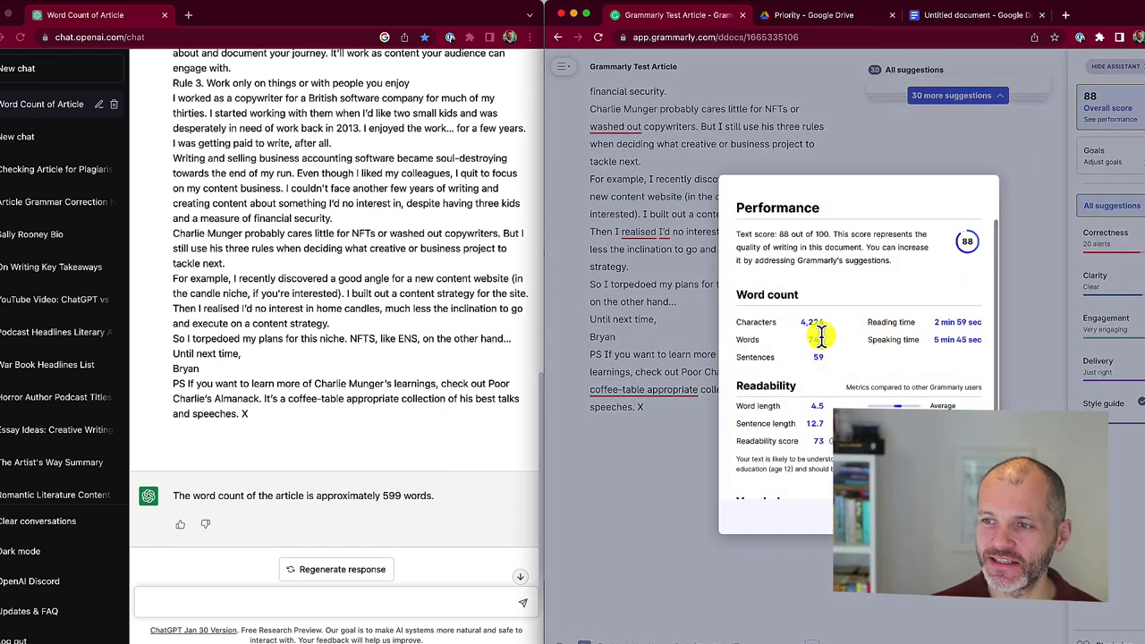
click(968, 16)
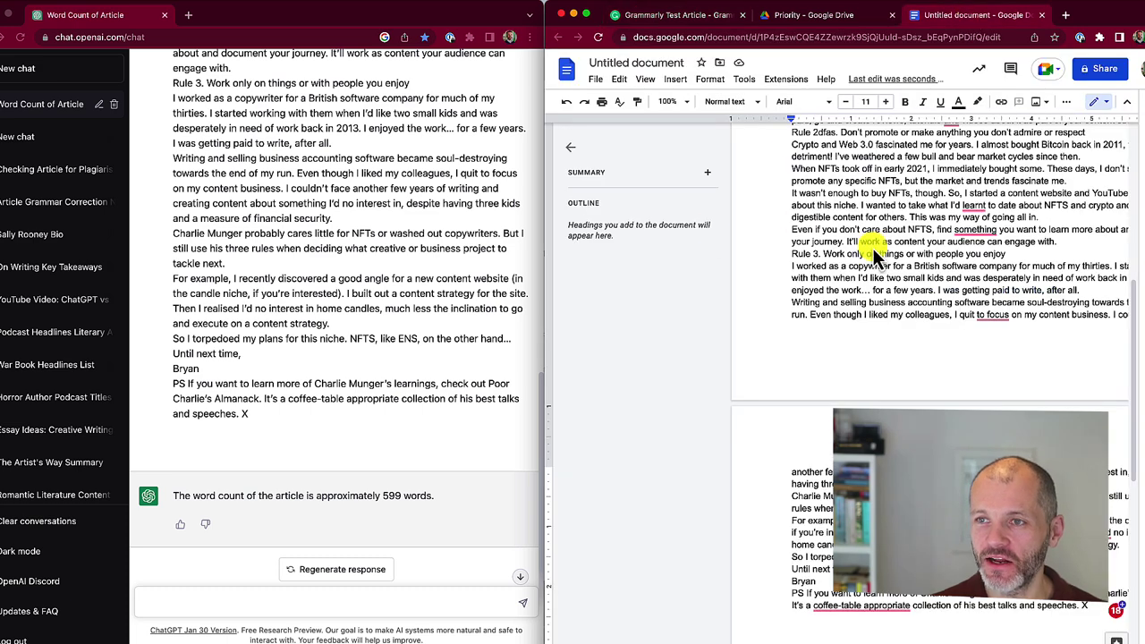
click(743, 80)
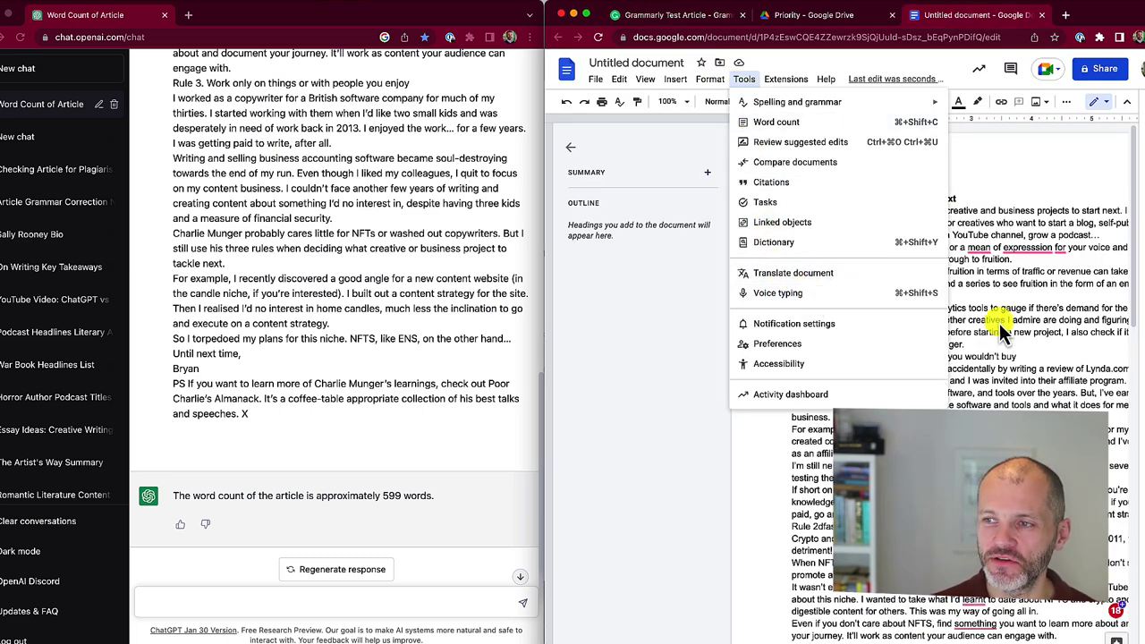
click(1069, 318)
click(510, 370)
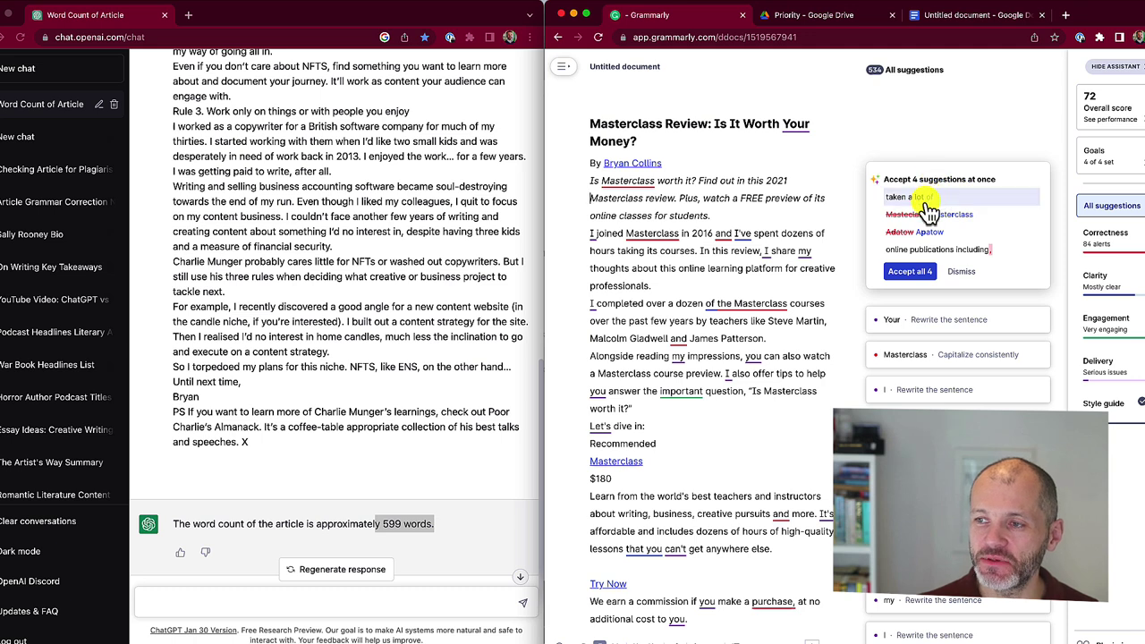
Examine Grammarly's grouped corrections for "Adatow" and "Masteclass" in the Masterclass review, then return to ChatGPT.
click(1020, 237)
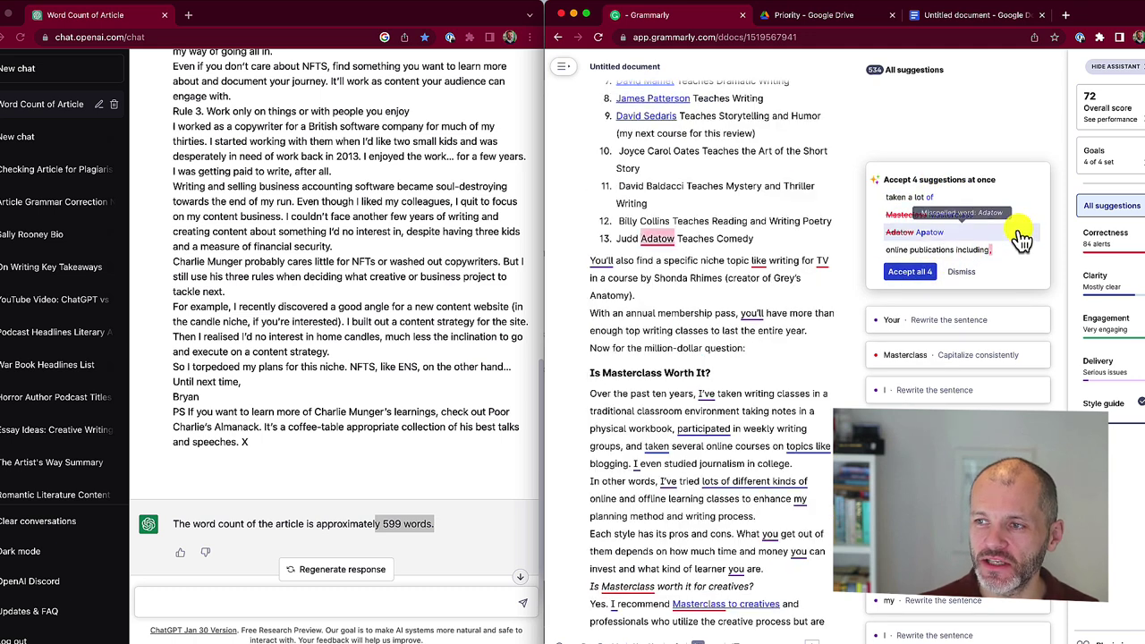
click(1002, 216)
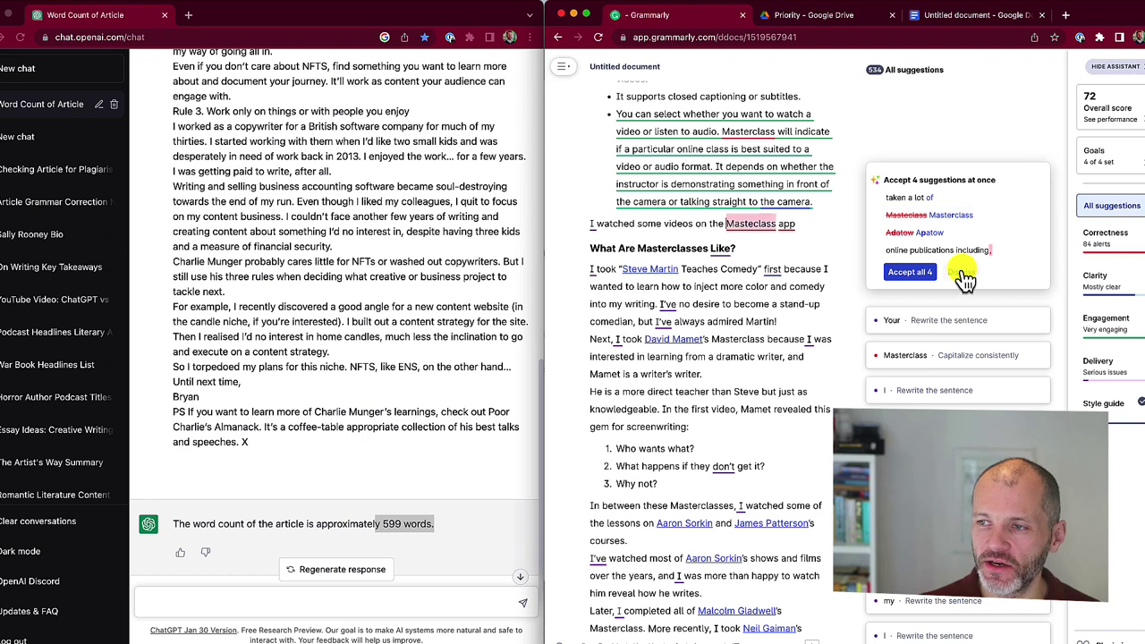
click(362, 599)
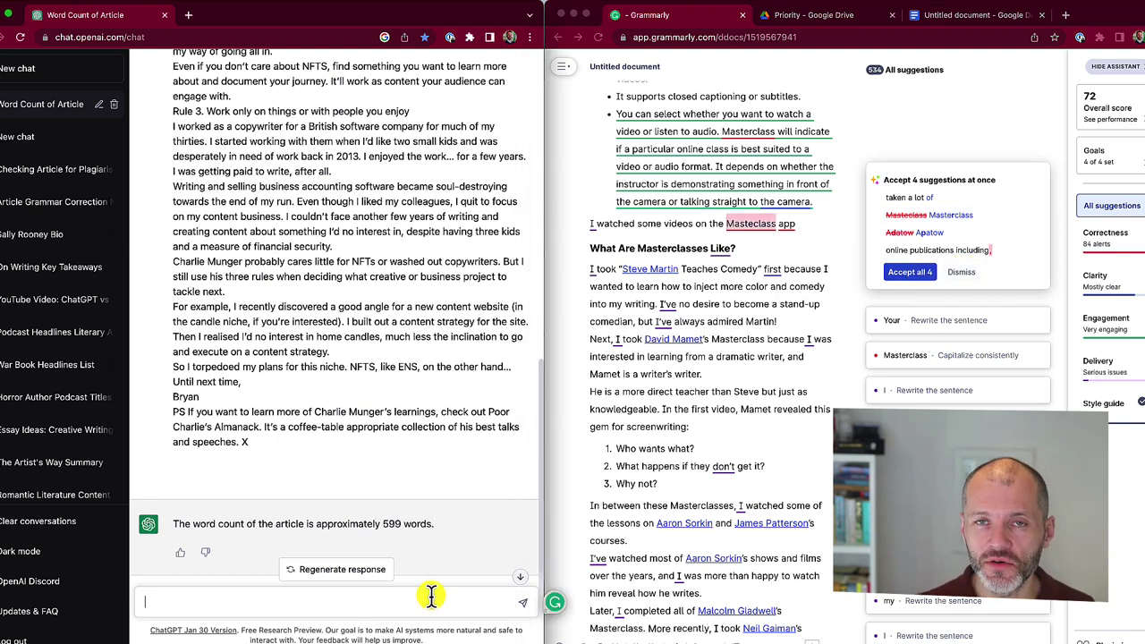
Review Grammarly's clarity rewrite of the "With a content website" sentence and ask ChatGPT "can you rewrite this sentence:" with the same text.
scroll(344, 418, up, 3)
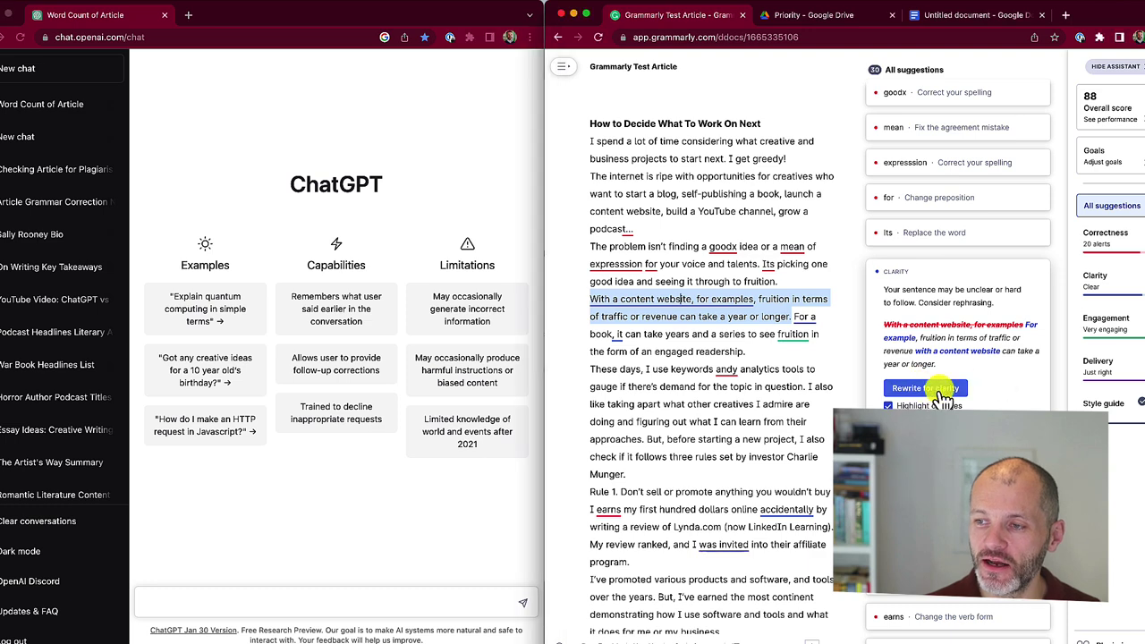
click(945, 390)
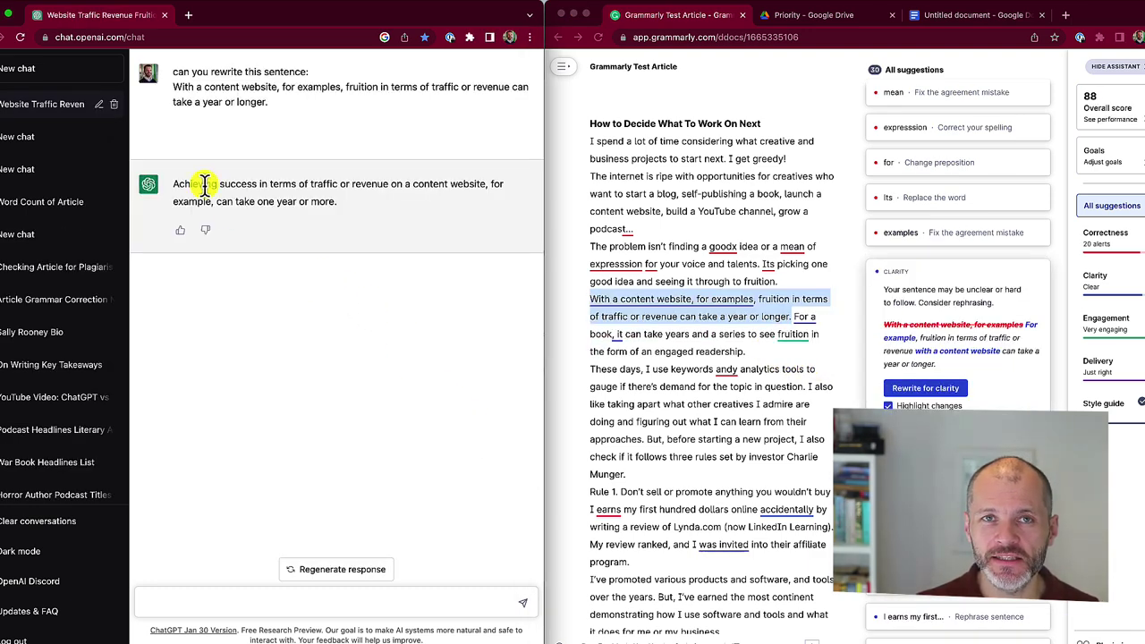
drag(205, 179, 272, 183)
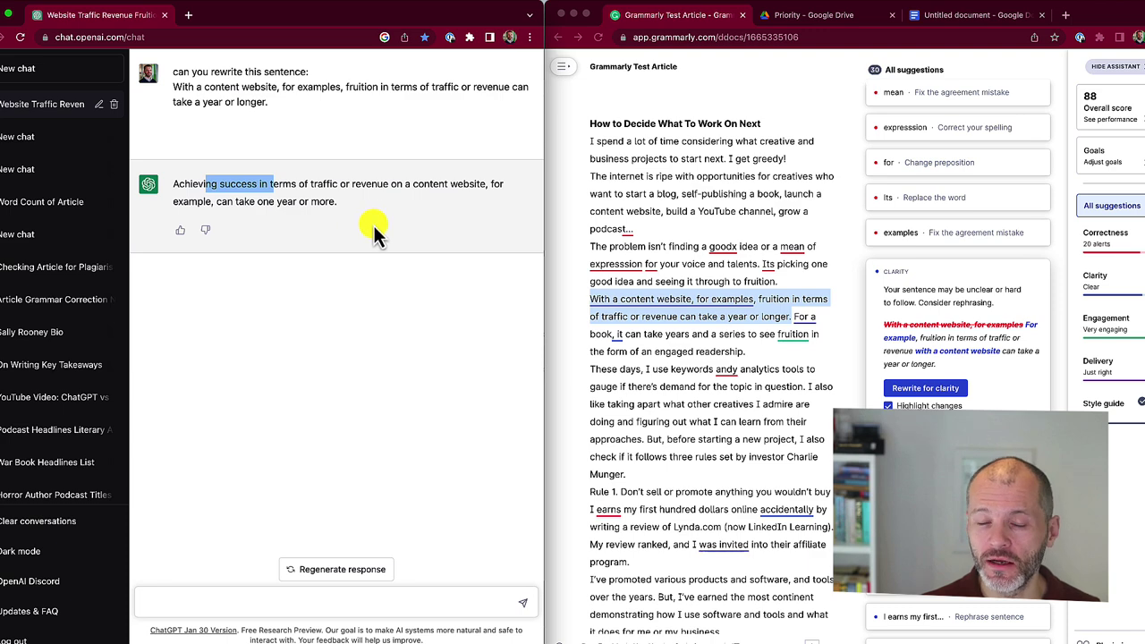
Ask ChatGPT to "write this in a more forceful style" and "write this in a more friendly style", and read the replies.
click(326, 603)
text(write this in a more forceful style)
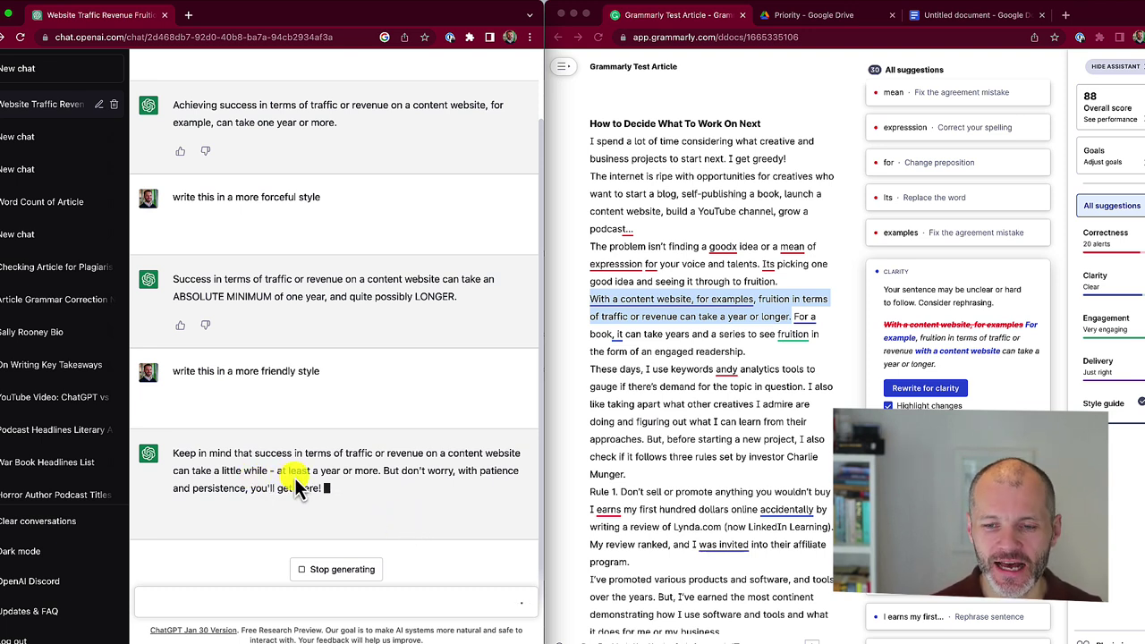
drag(296, 488, 322, 488)
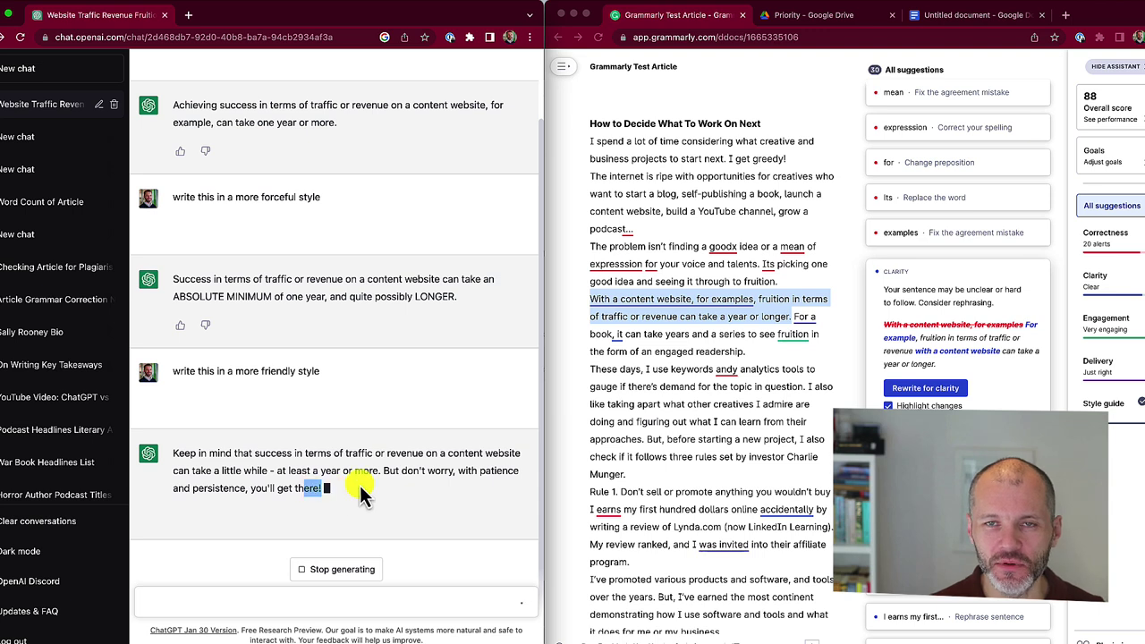
drag(396, 471, 436, 470)
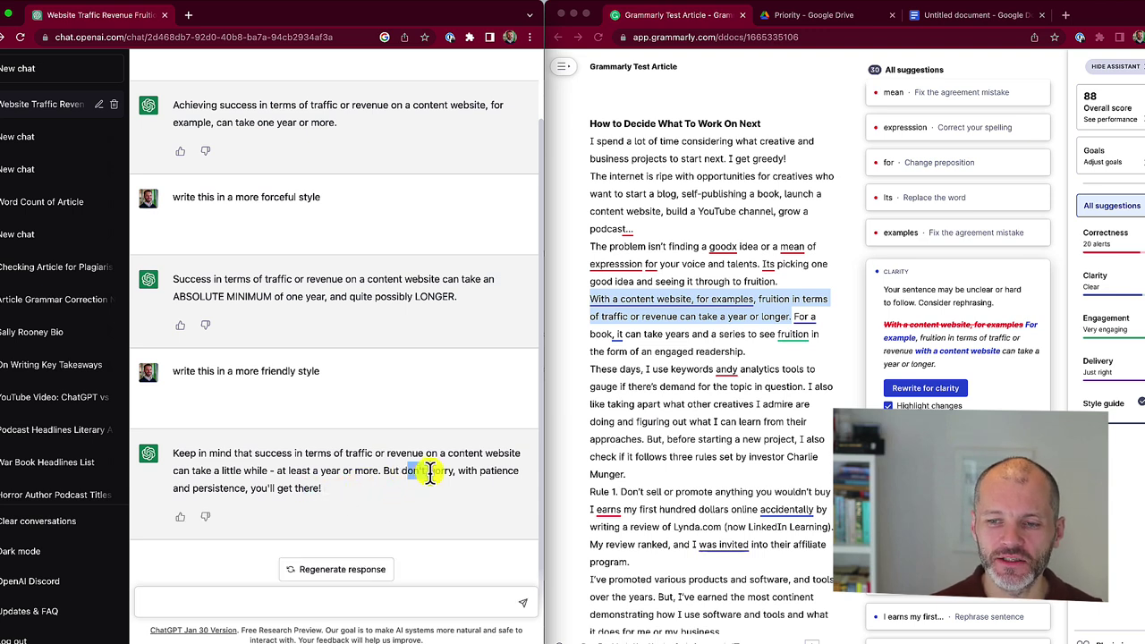
drag(204, 488, 228, 494)
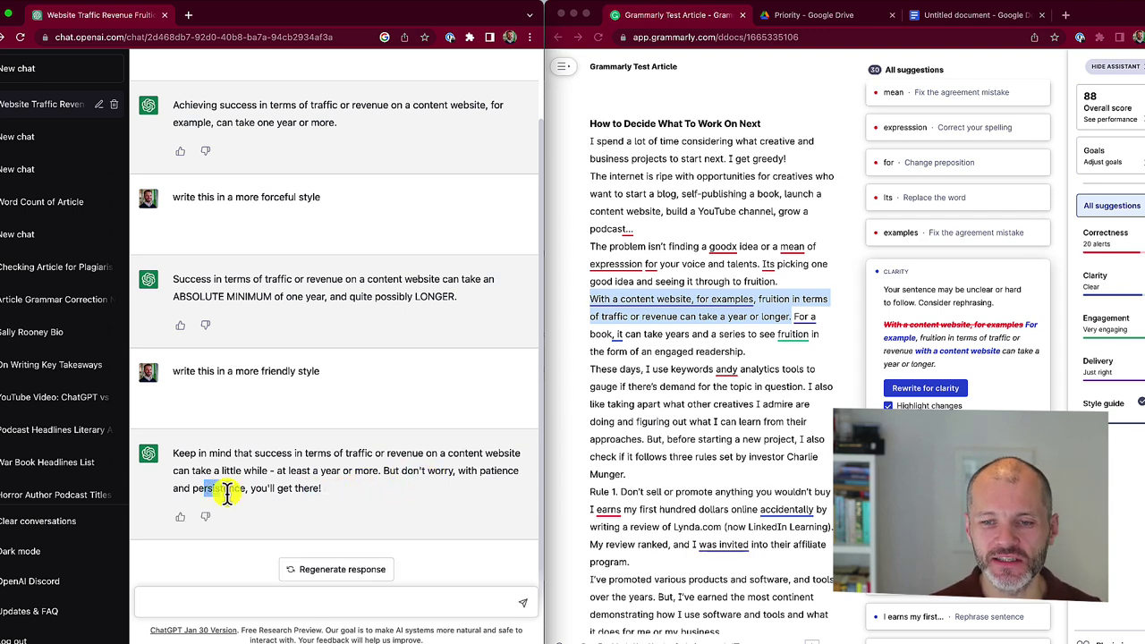
Ask ChatGPT to "write this like a japanese haiku" and review the haiku alongside the earlier rewrites.
click(282, 596)
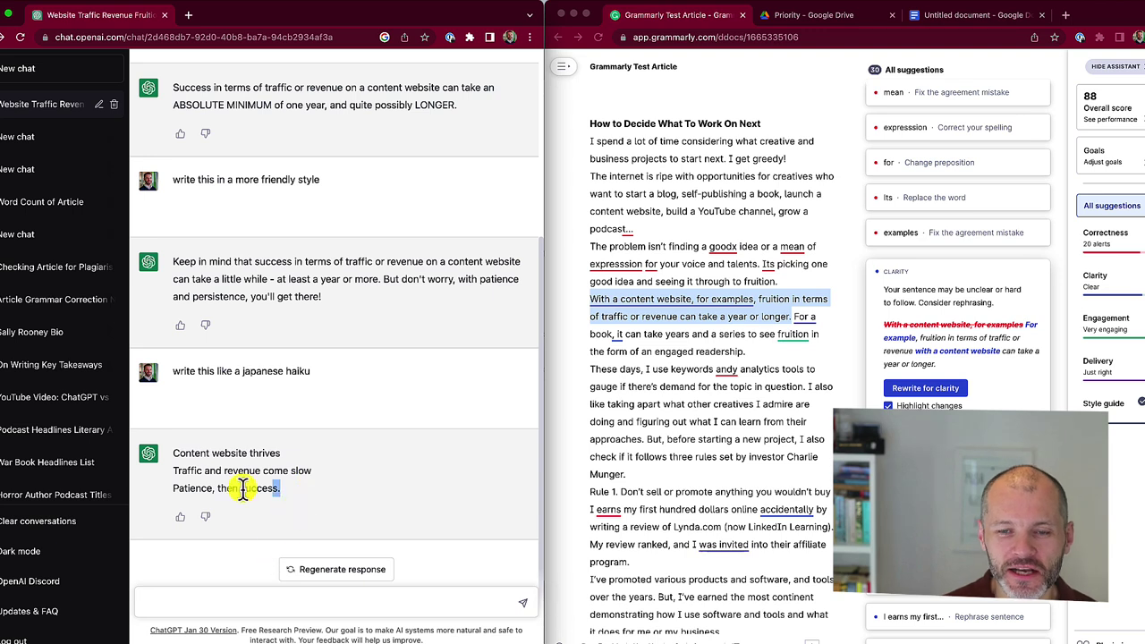
drag(231, 488, 300, 515)
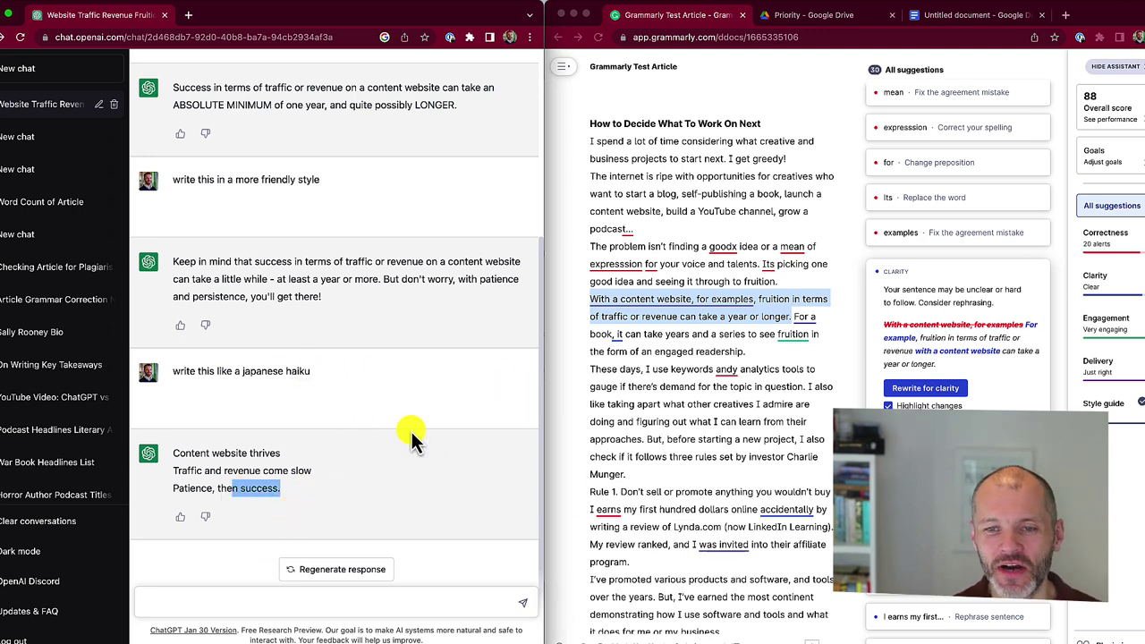
scroll(412, 432, up, 3)
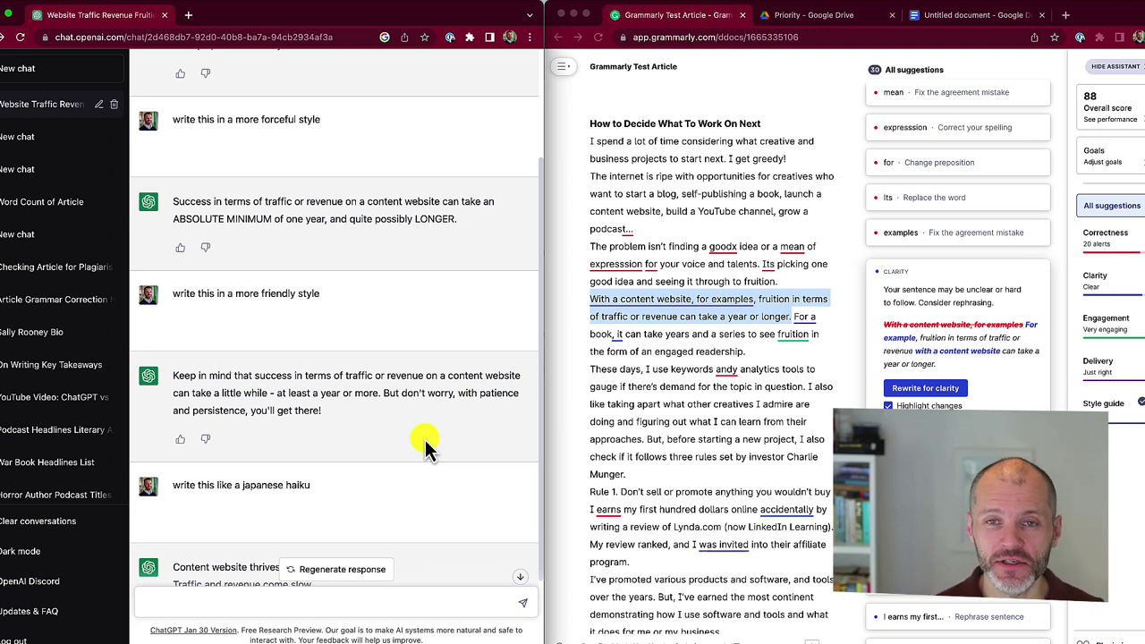
drag(425, 440, 394, 458)
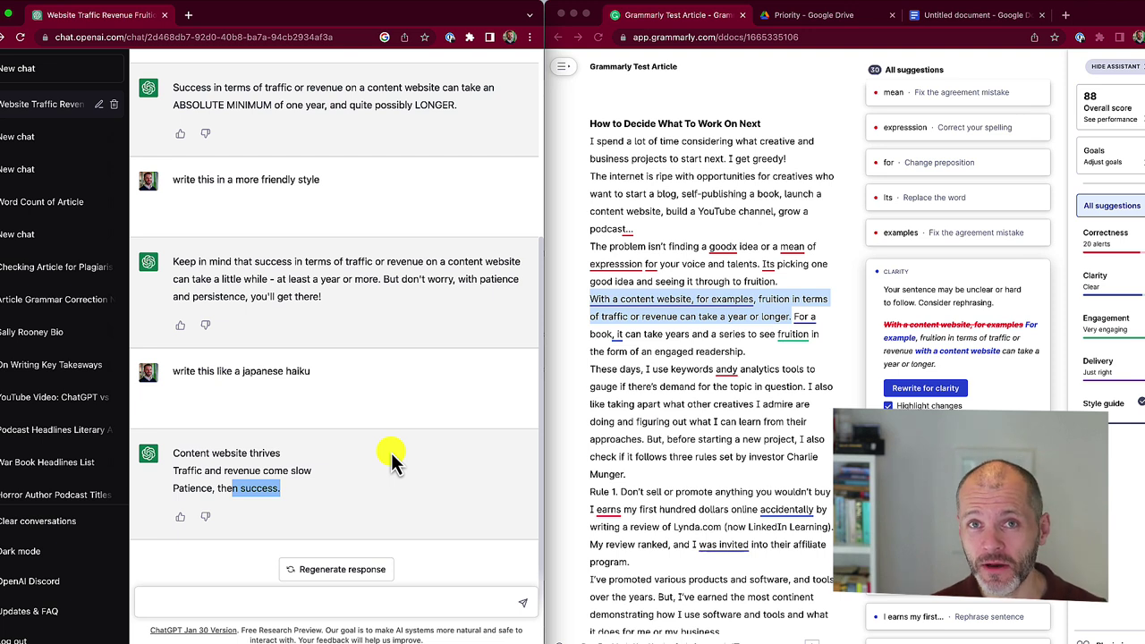